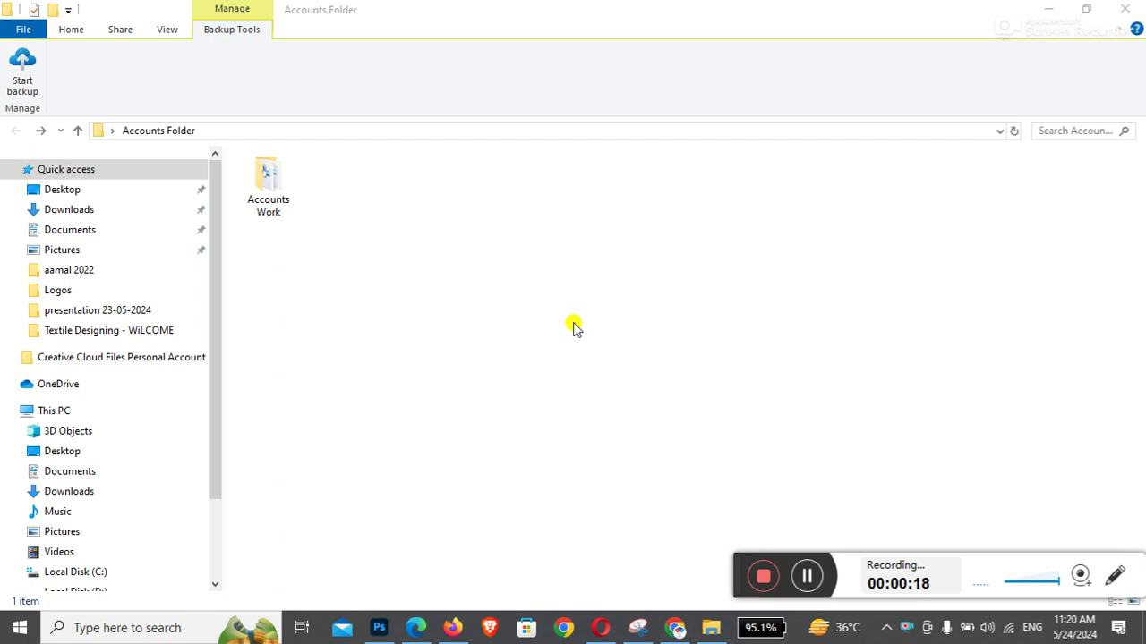
Select the Accounts Work folder in Accounts Folder
left_click(267, 196)
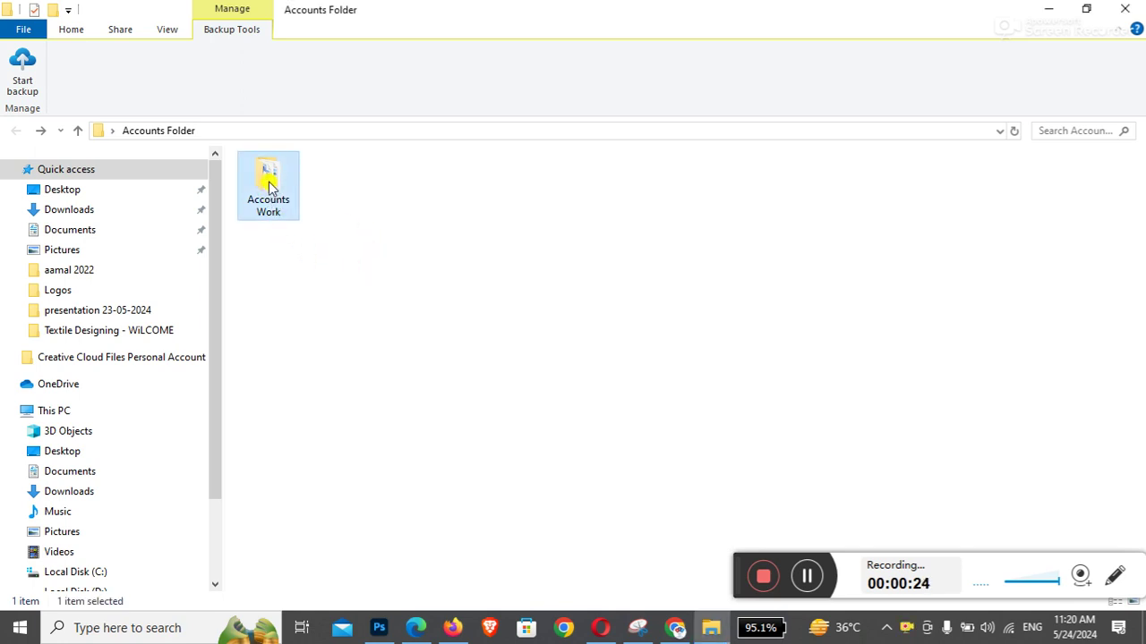
Open Accounts Work's security permissions for editing and select the Administrators group
right_click(269, 183)
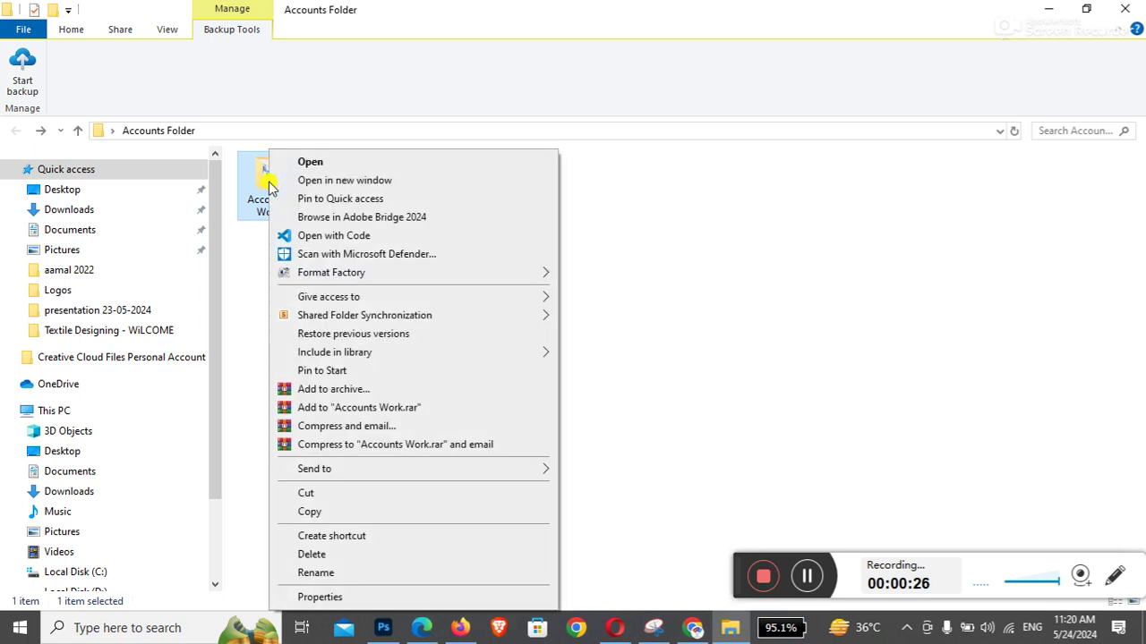
left_click(341, 597)
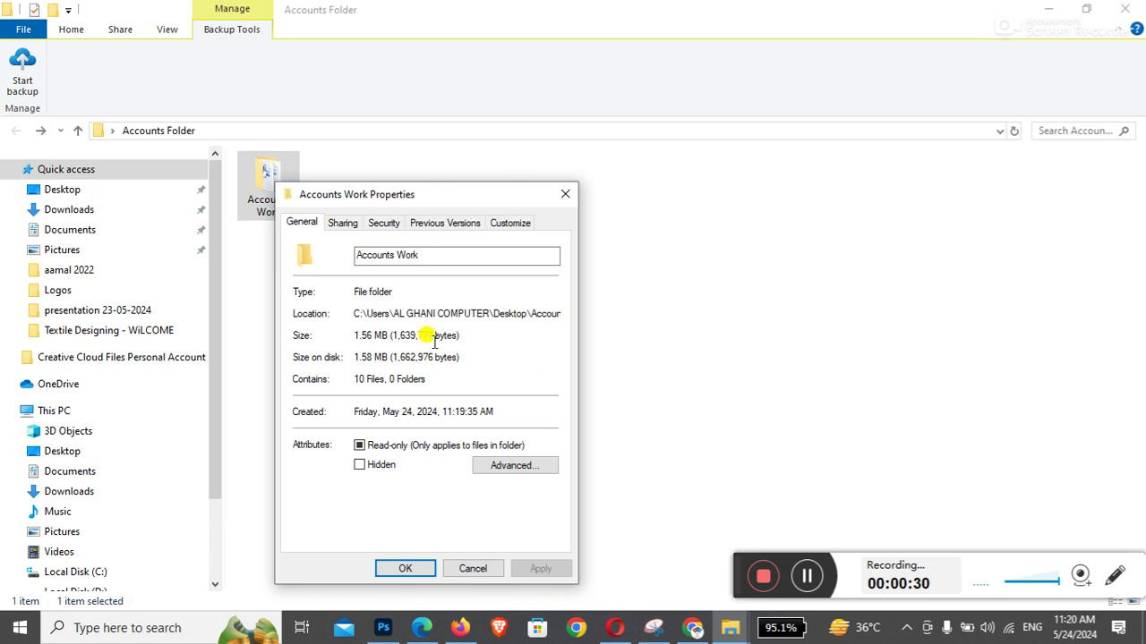
left_click(383, 223)
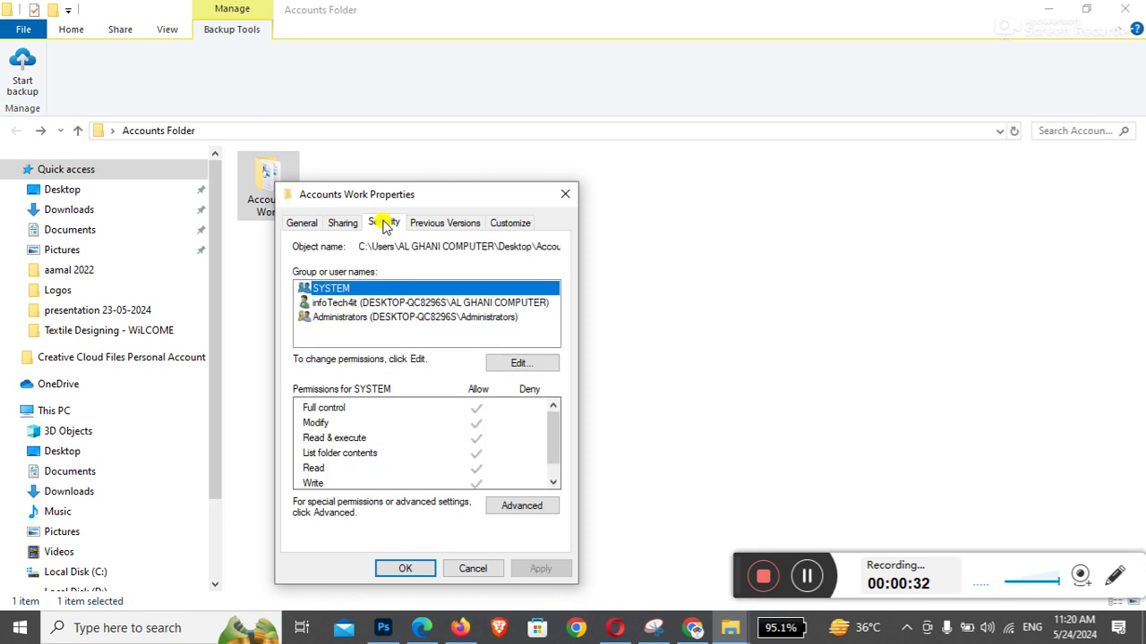
left_click(350, 320)
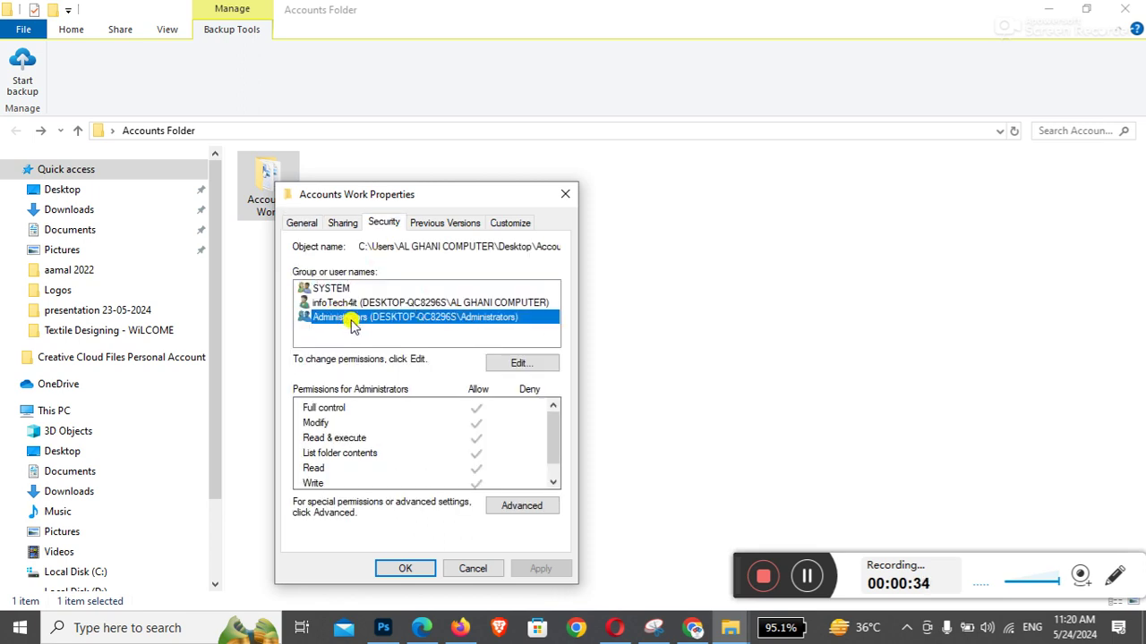
left_click(520, 365)
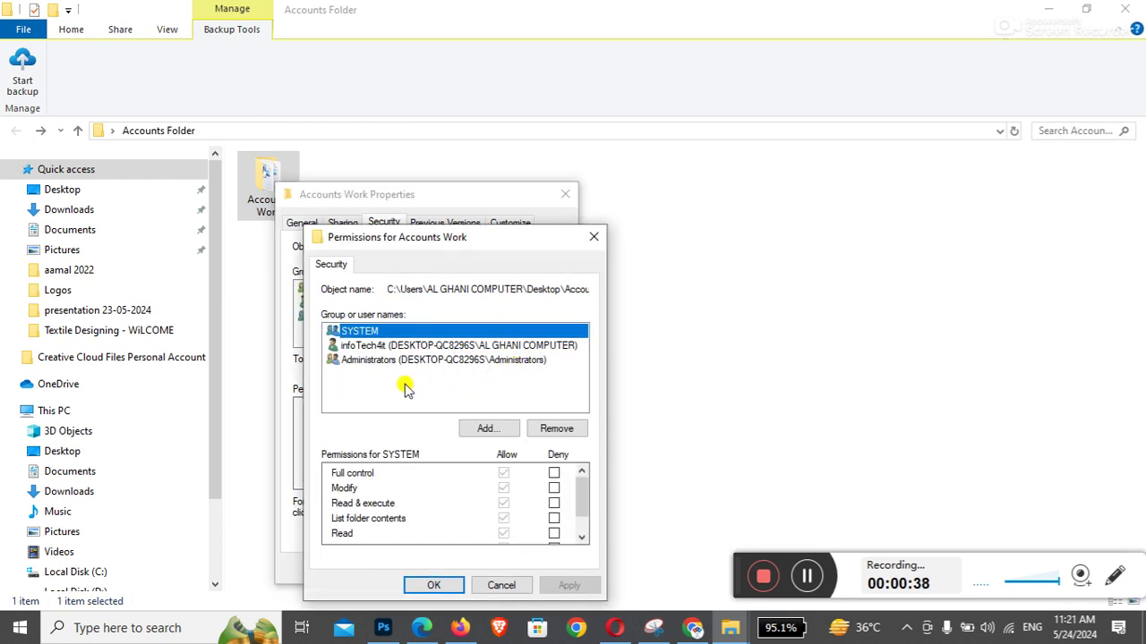
left_click(376, 361)
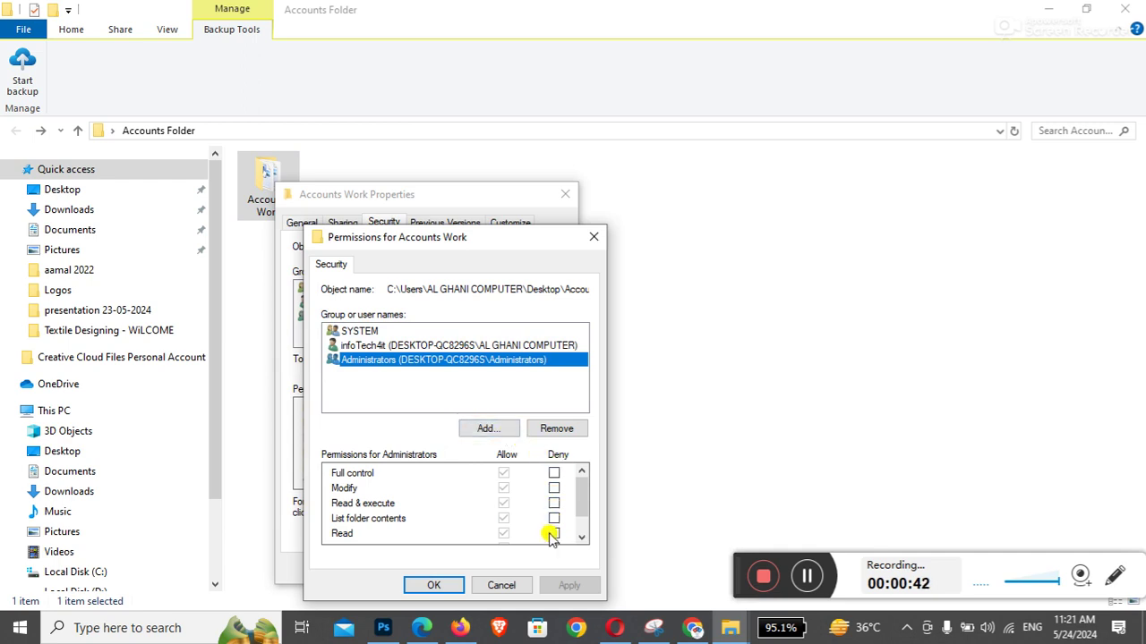
Deny Administrators Full control, accept the deny warning, and close the properties dialogs
left_click(553, 474)
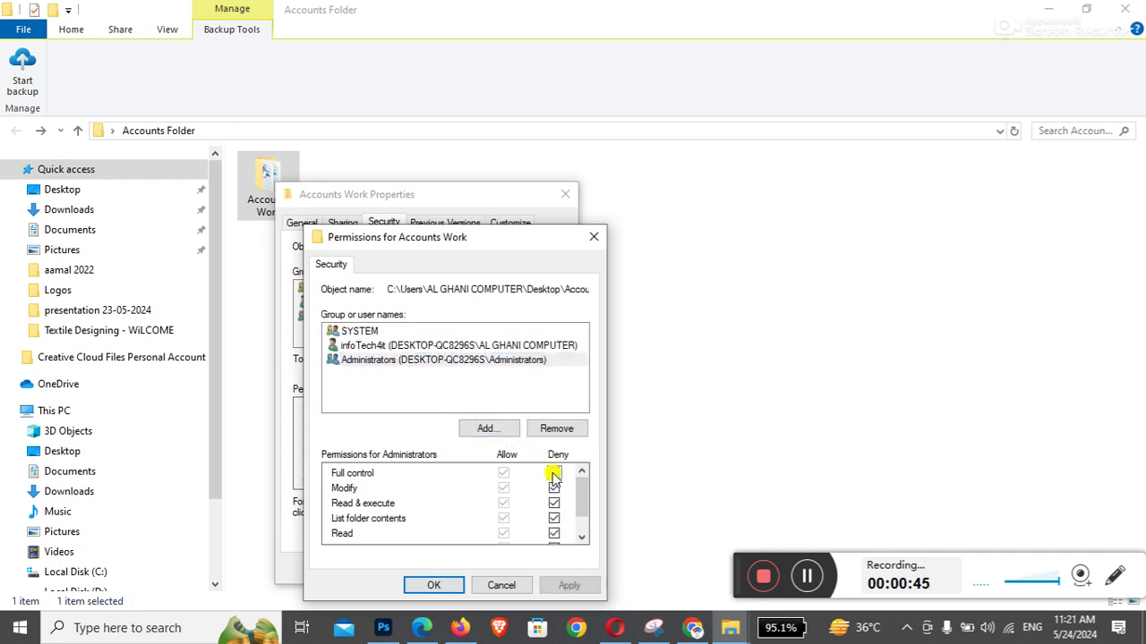
left_click(581, 535)
left_click(569, 585)
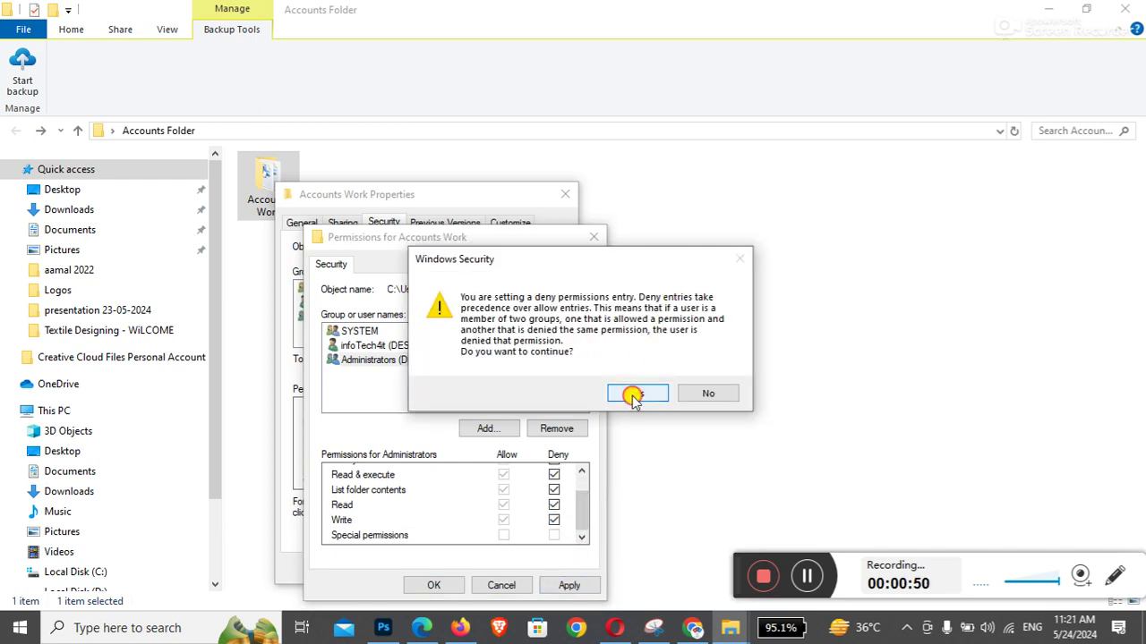
left_click(636, 393)
left_click(434, 584)
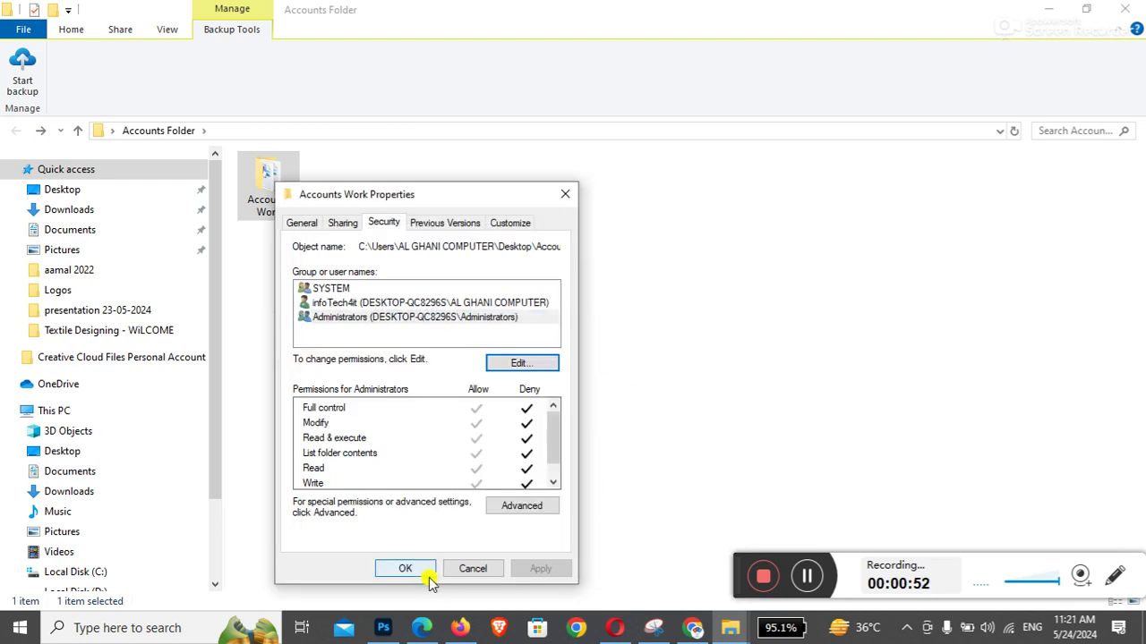
left_click(406, 569)
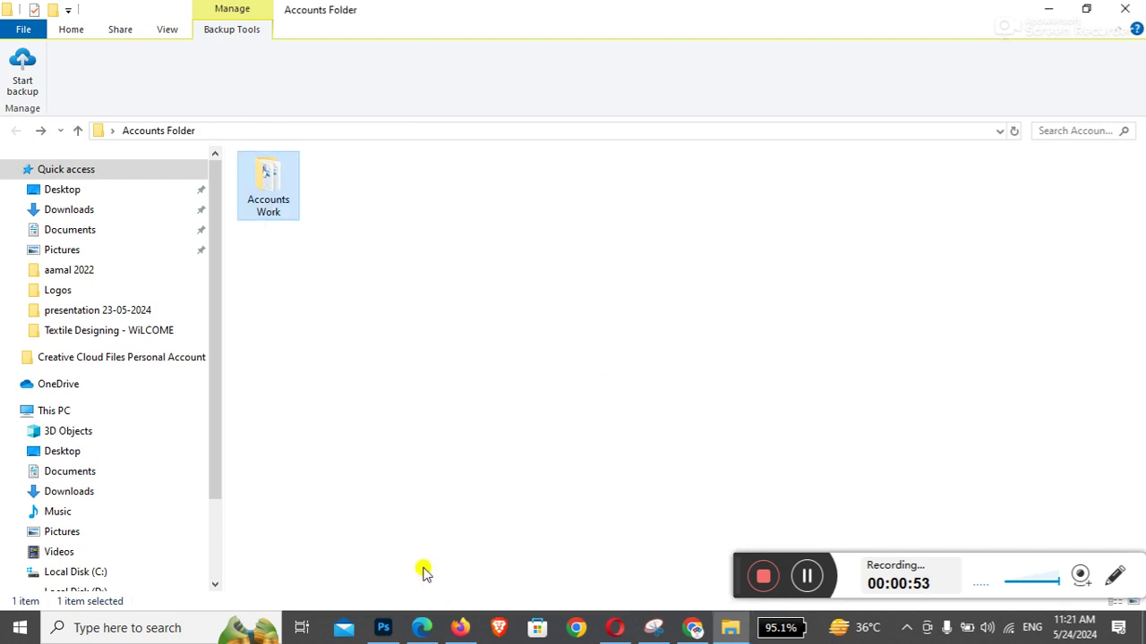
left_click(297, 297)
double_click(266, 188)
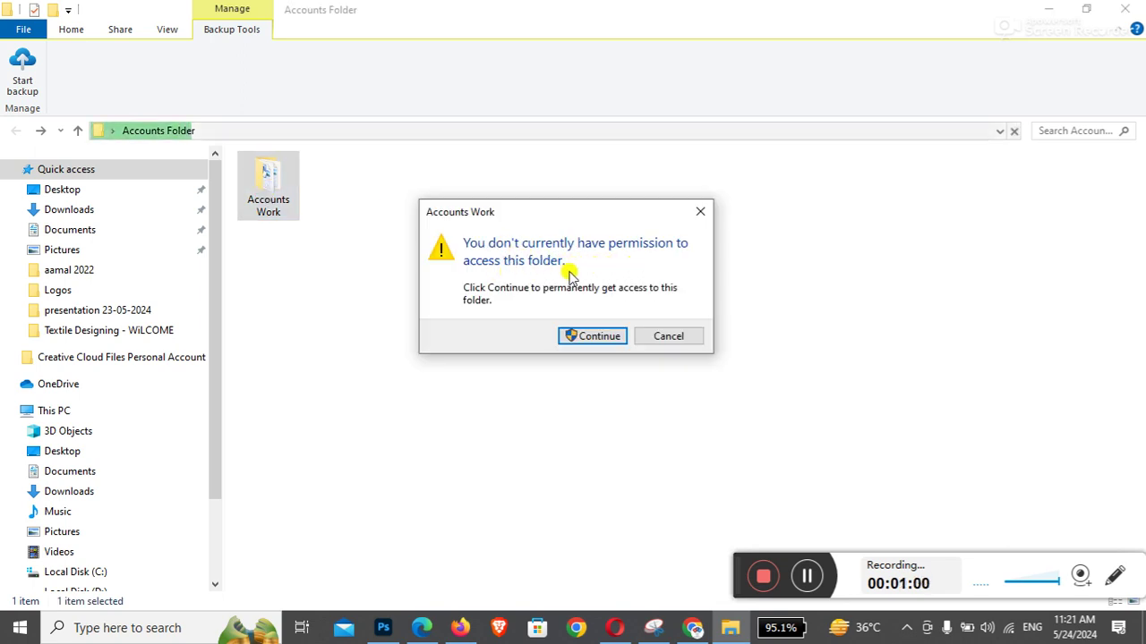
left_click(588, 337)
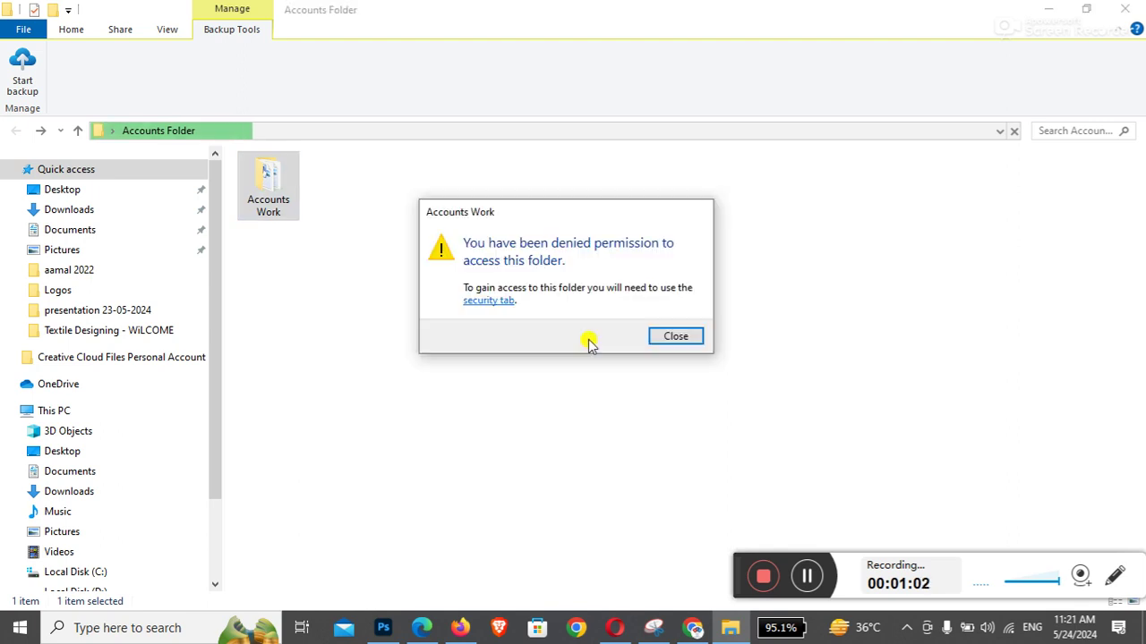
left_click(660, 339)
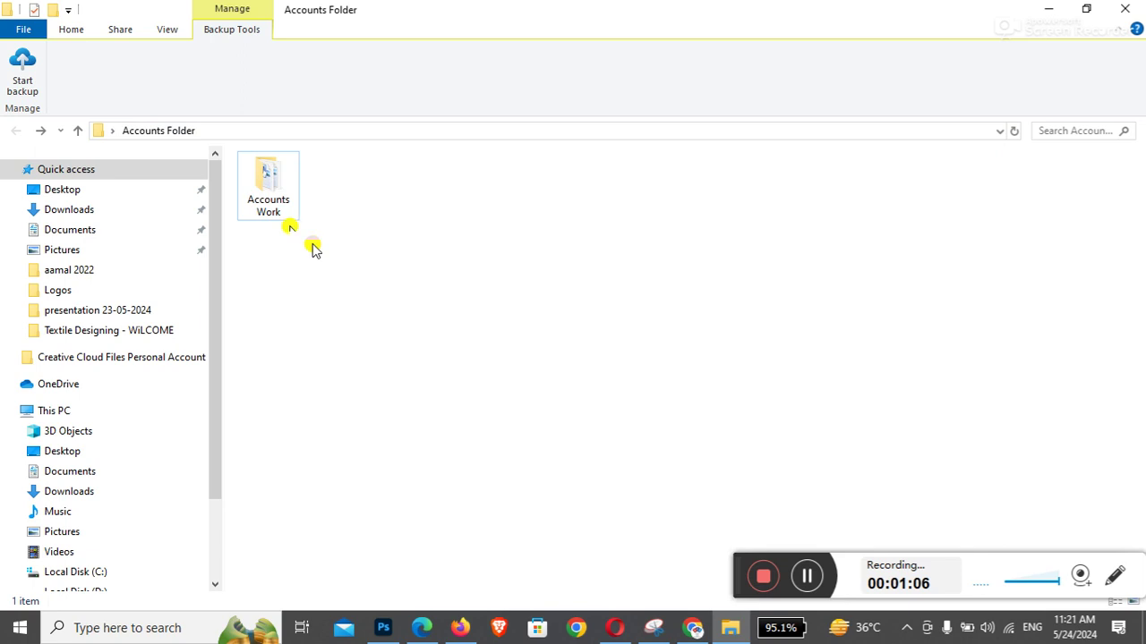
Open Accounts Work's permission editor again and select the Administrators group
right_click(266, 183)
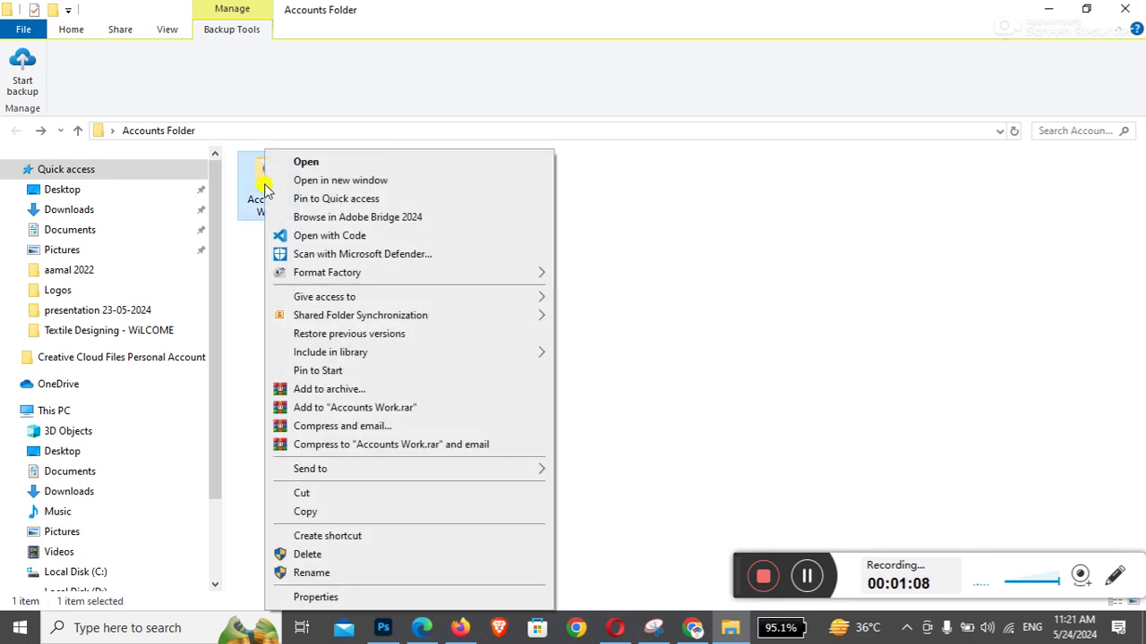
left_click(339, 596)
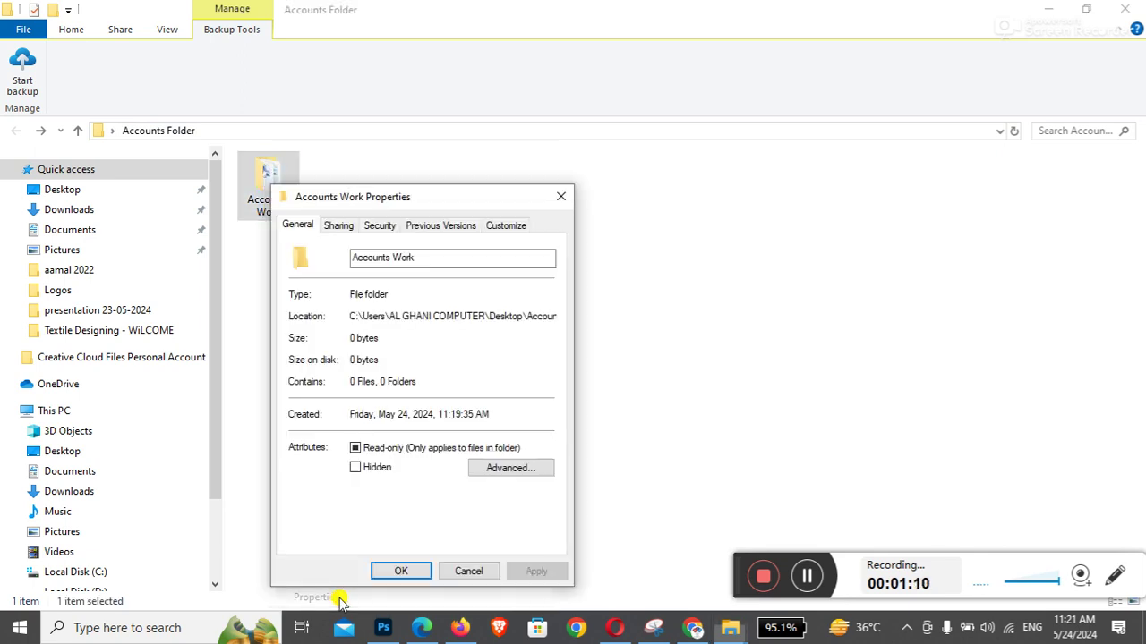
left_click(385, 228)
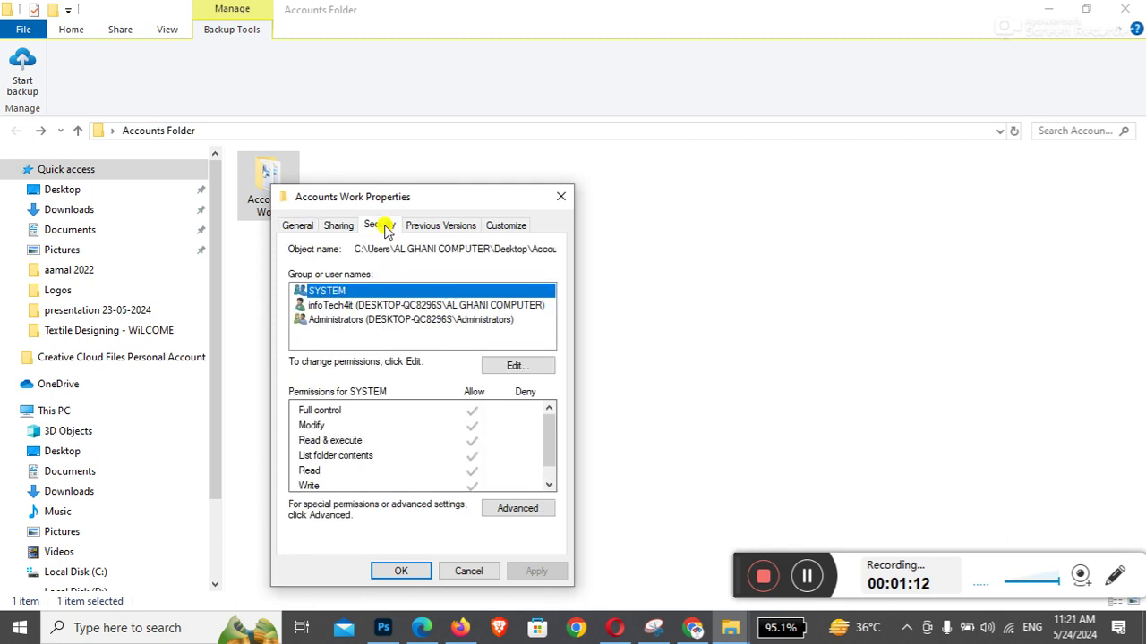
left_click(366, 320)
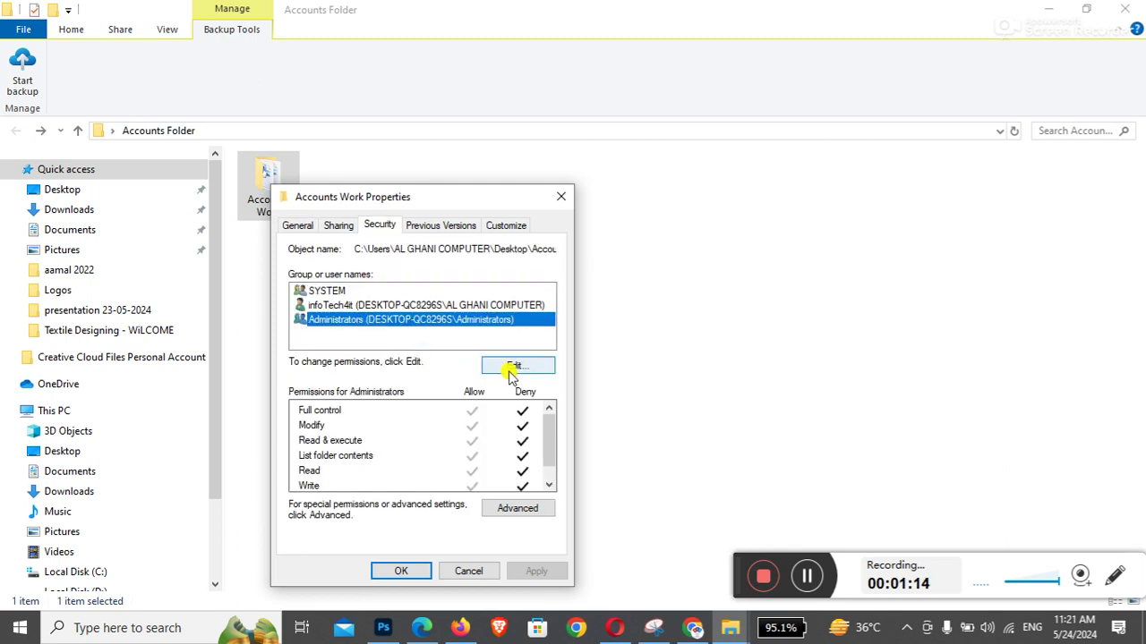
left_click(512, 367)
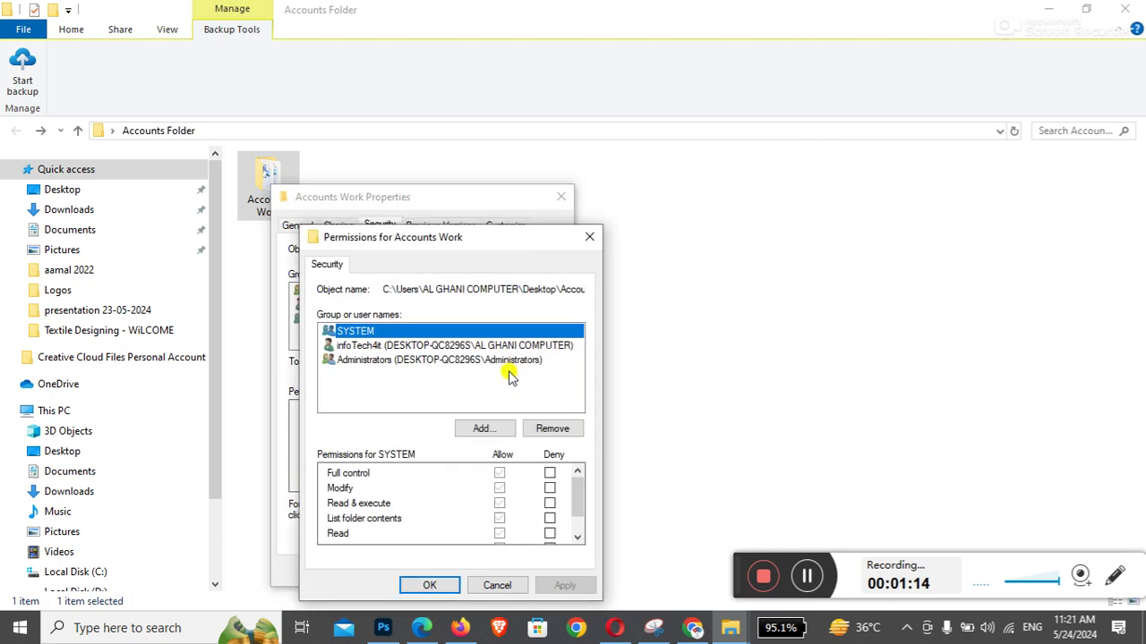
left_click(445, 362)
Clear the Full control, Modify and Read & execute deny boxes, apply, and close the dialogs
left_click(549, 473)
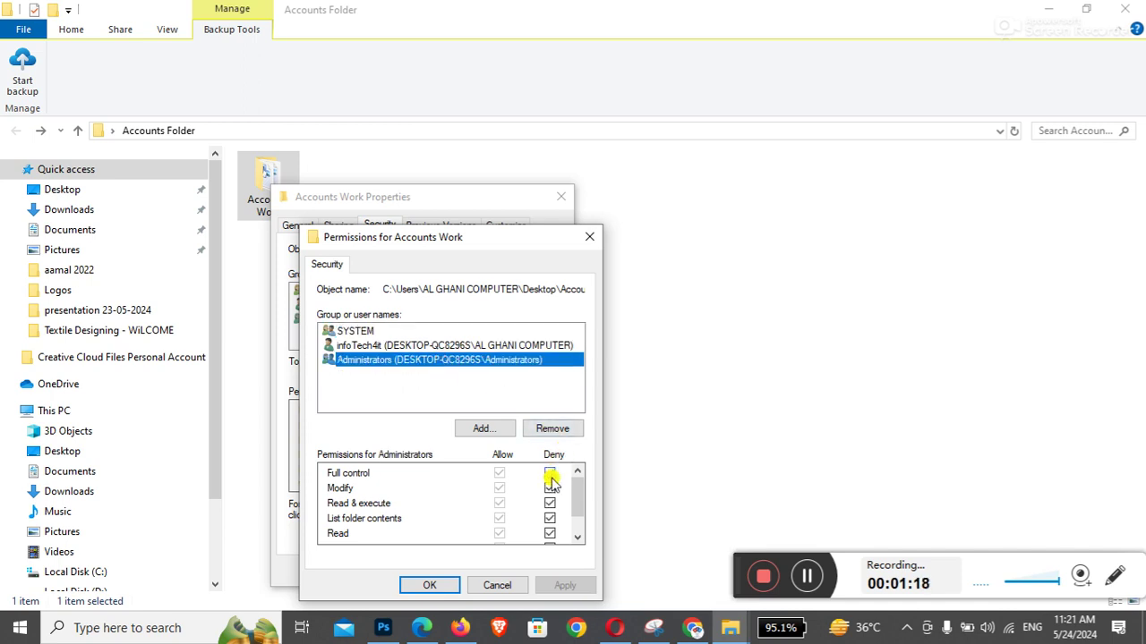
left_click(549, 473)
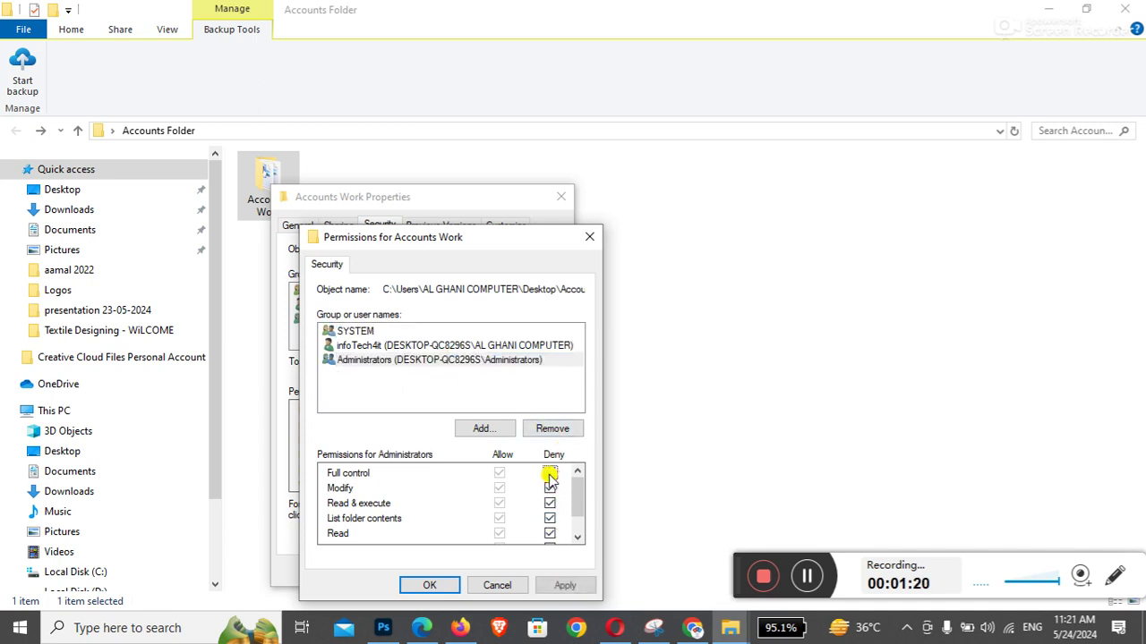
left_click(550, 488)
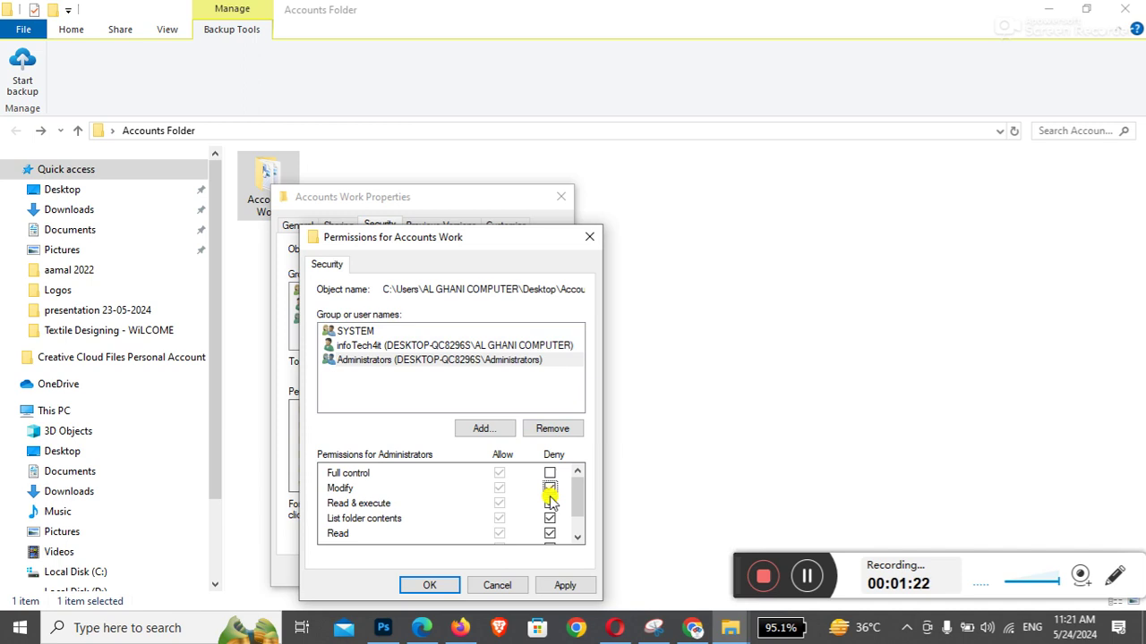
left_click(550, 503)
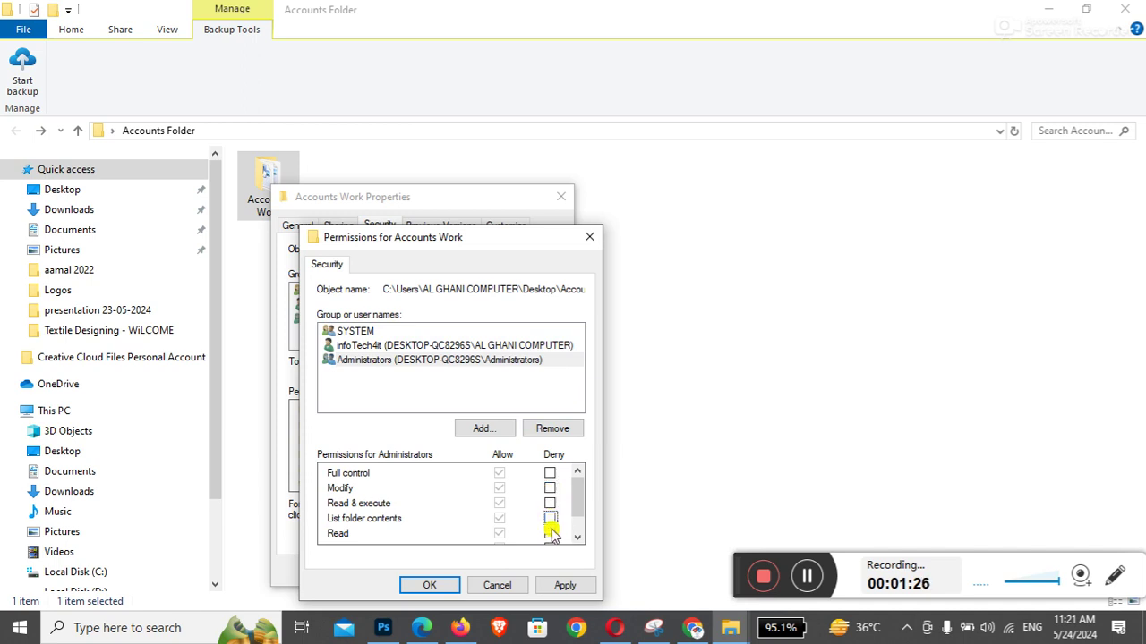
scroll(551, 537, "down", 2)
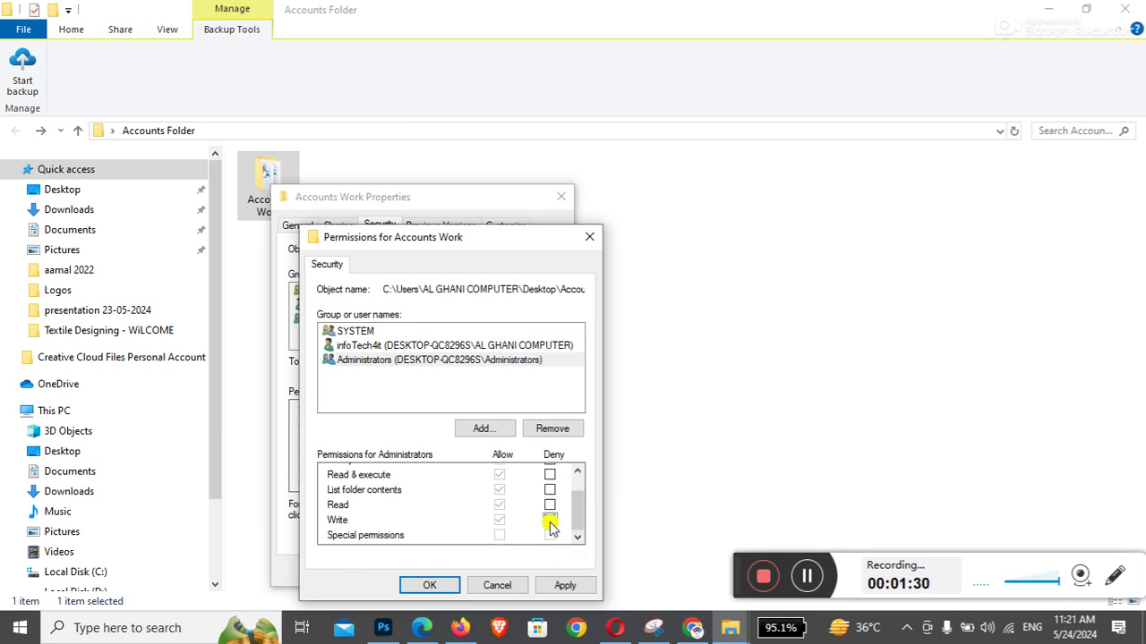
left_click(565, 587)
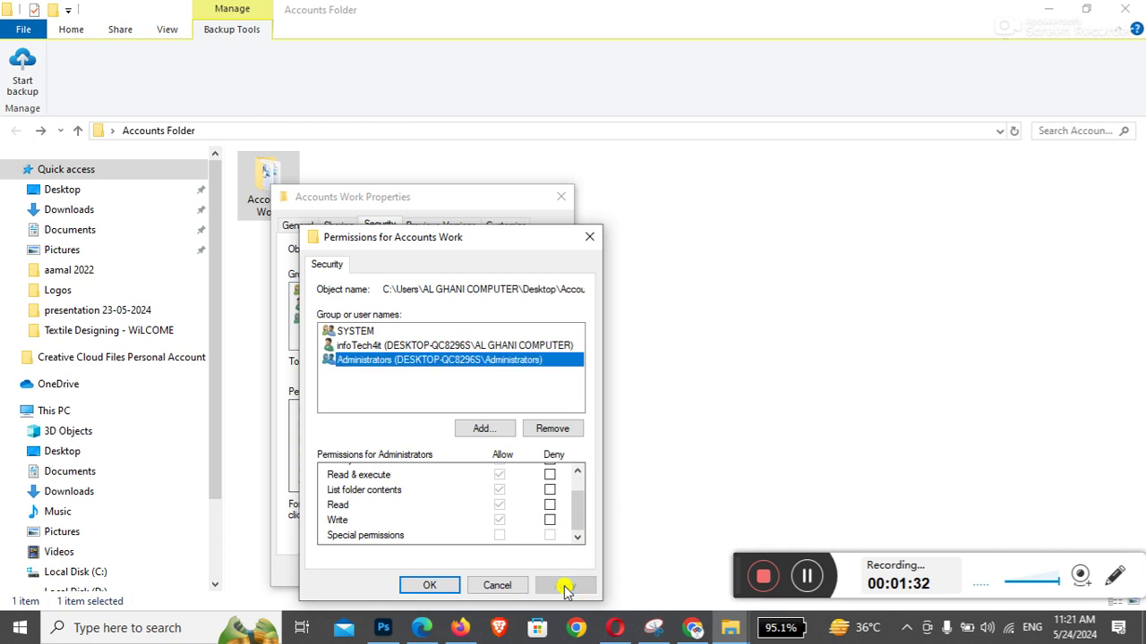
left_click(432, 584)
left_click(416, 571)
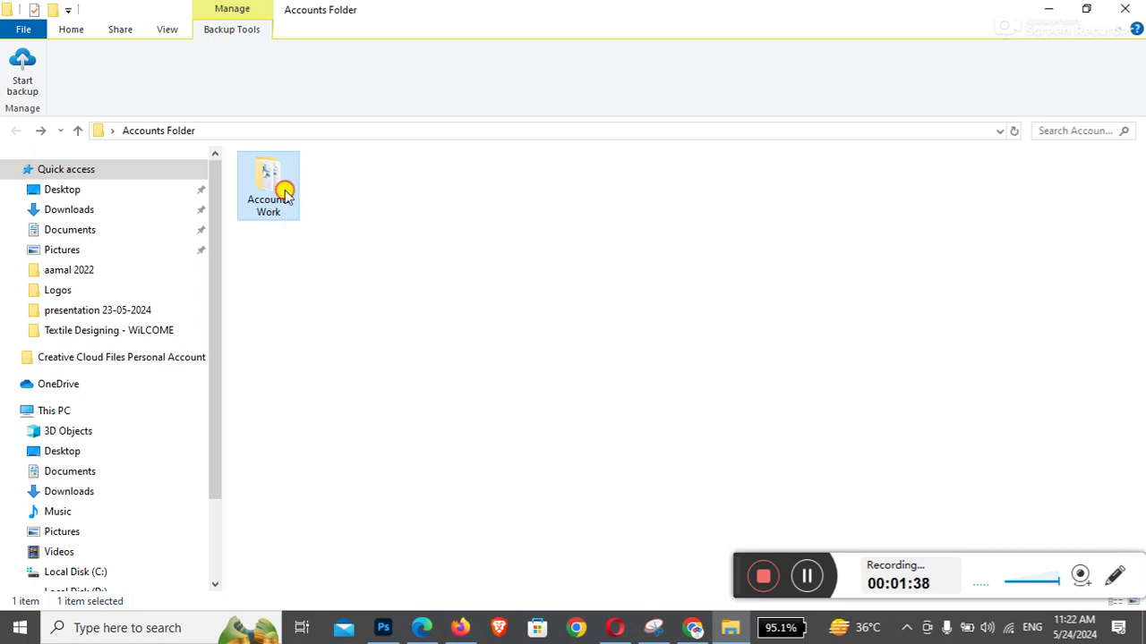
double_click(284, 195)
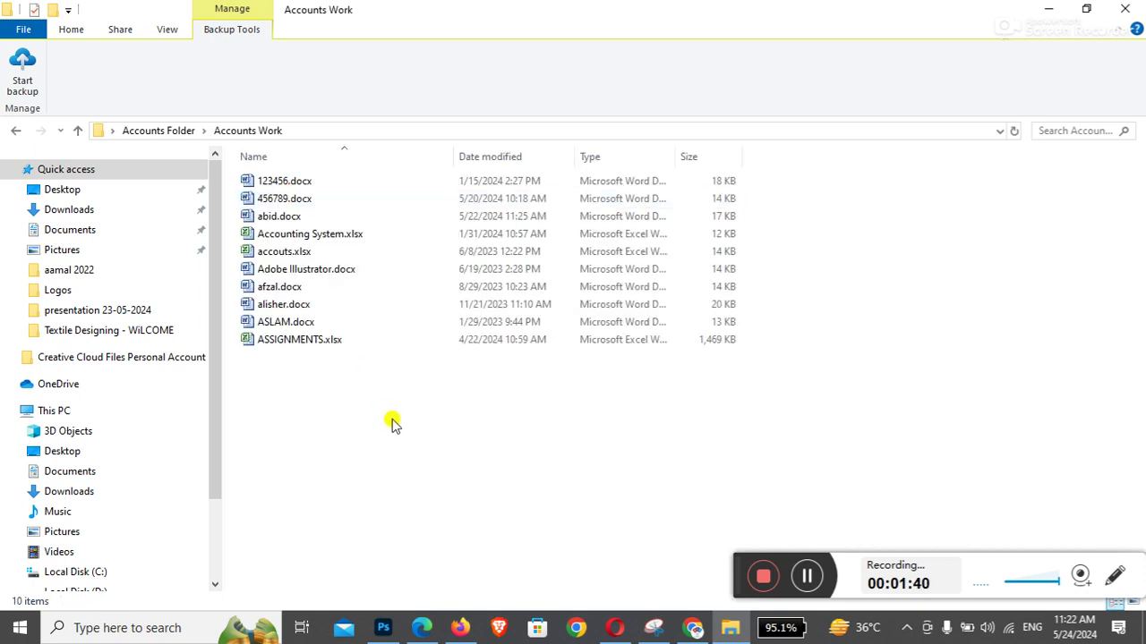
key("alt+Left")
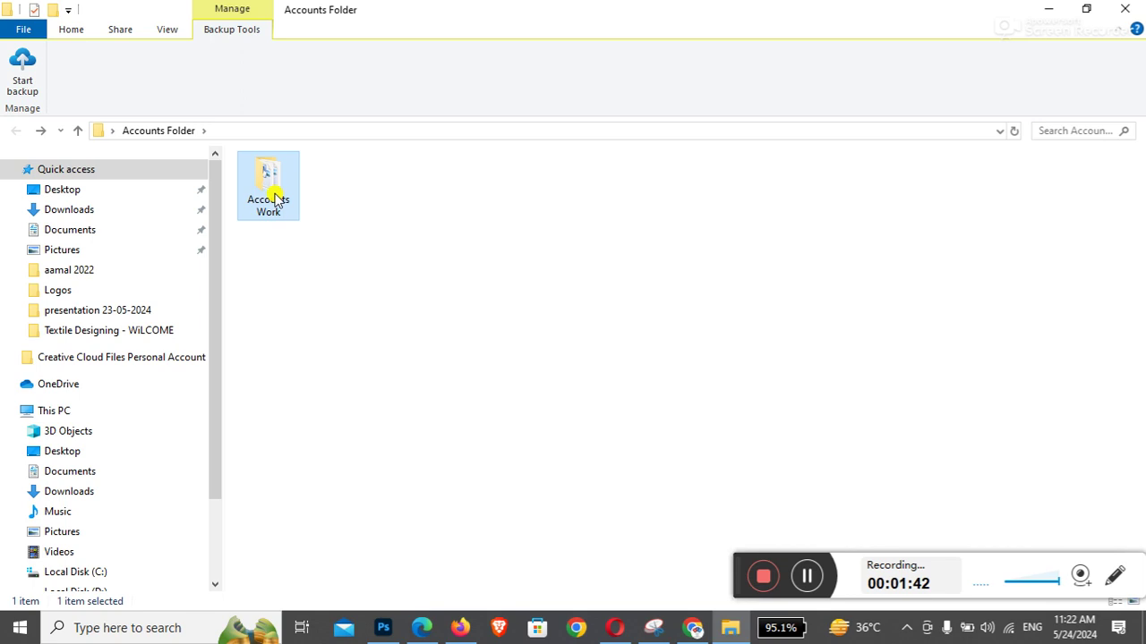
double_click(275, 199)
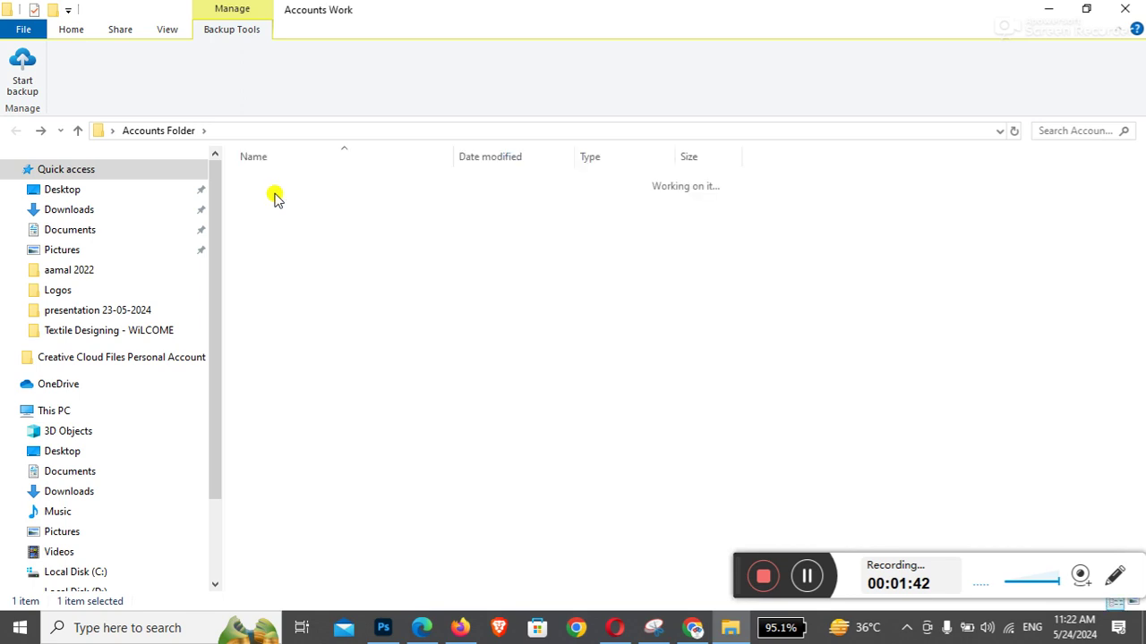
right_click(853, 220)
mouse_move(884, 230)
left_click(800, 248)
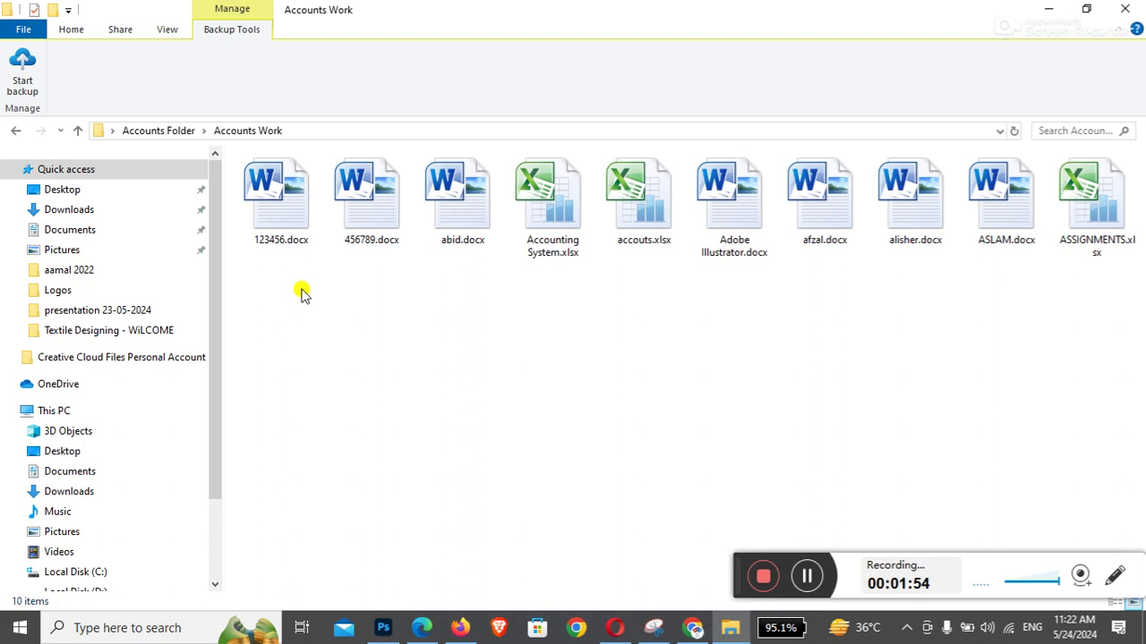
key("ctrl+a")
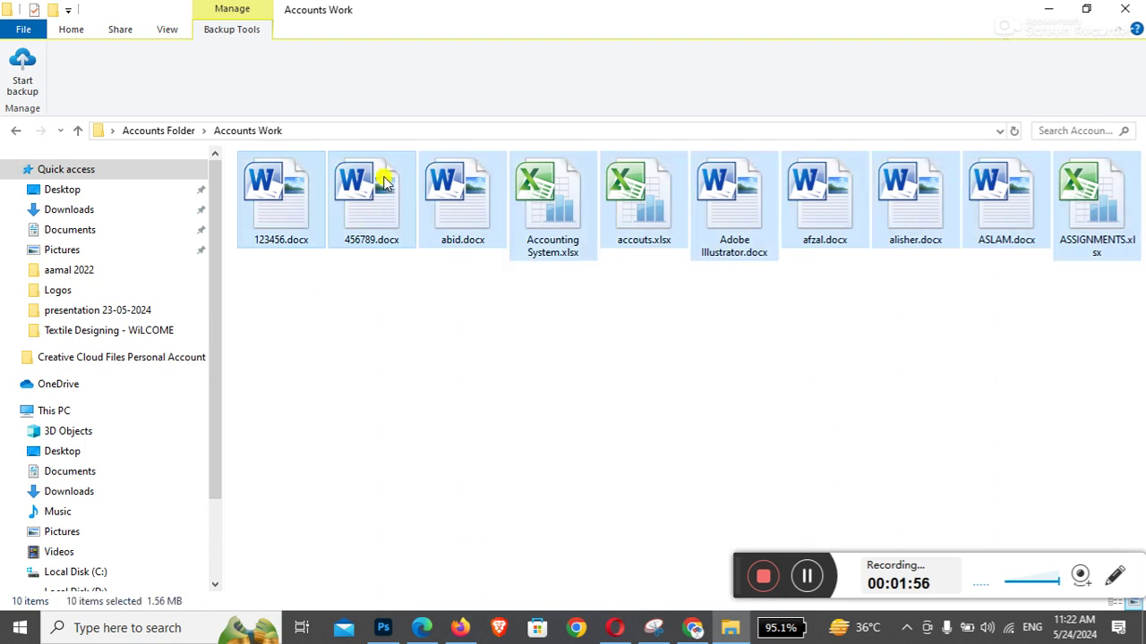
right_click(378, 195)
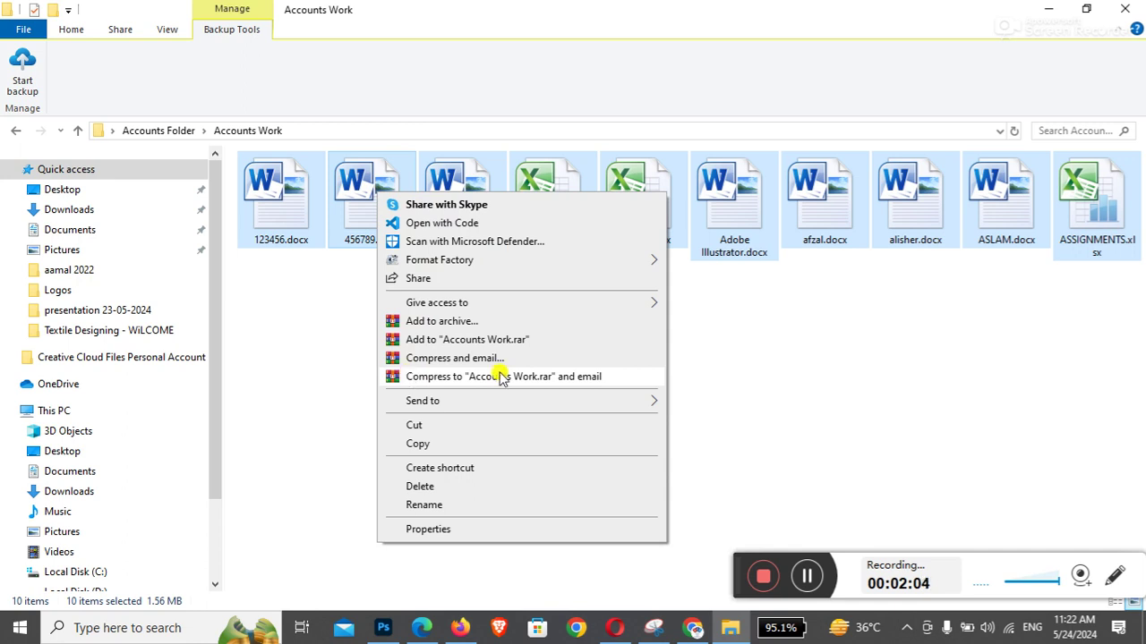
left_click(703, 383)
Open the Google homepage in a new Chrome tab
left_click(693, 627)
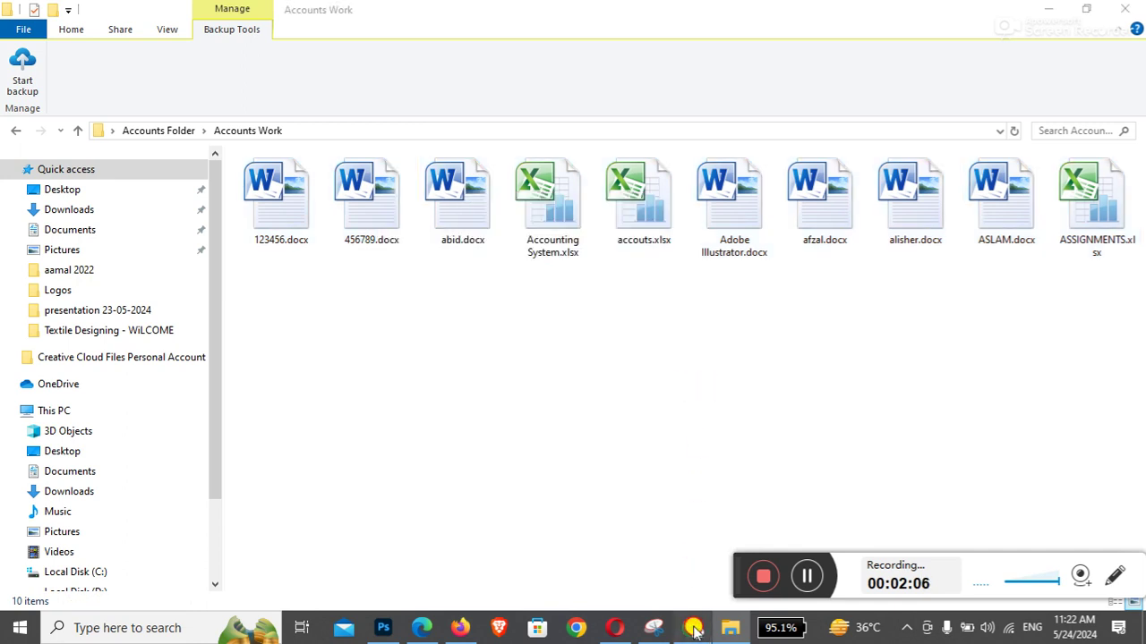
left_click(976, 16)
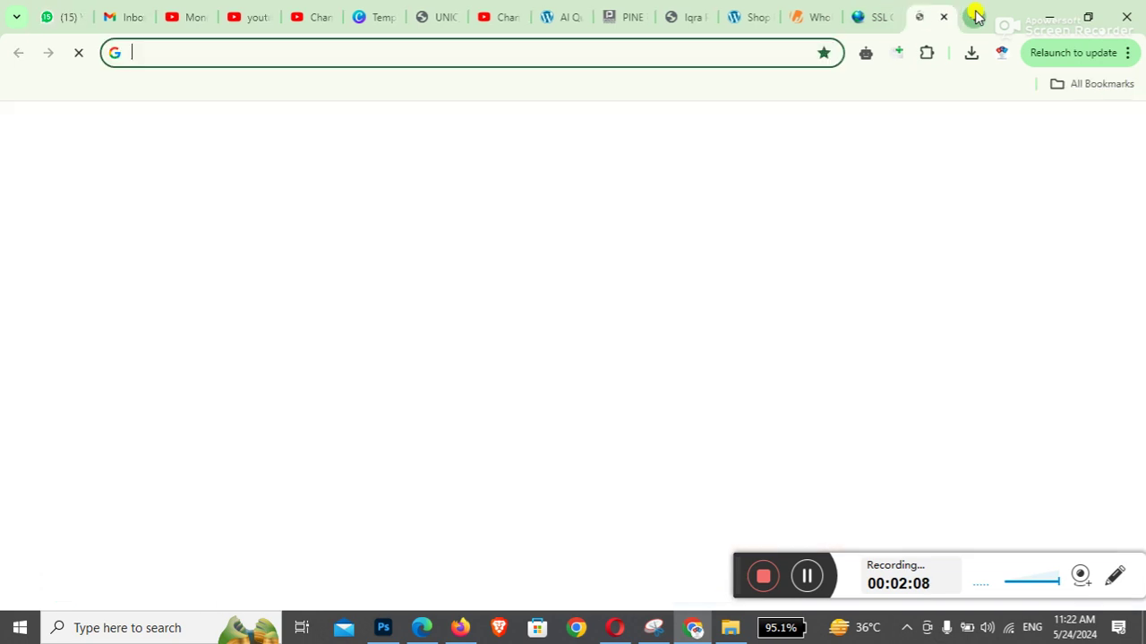
type("go")
key("Return")
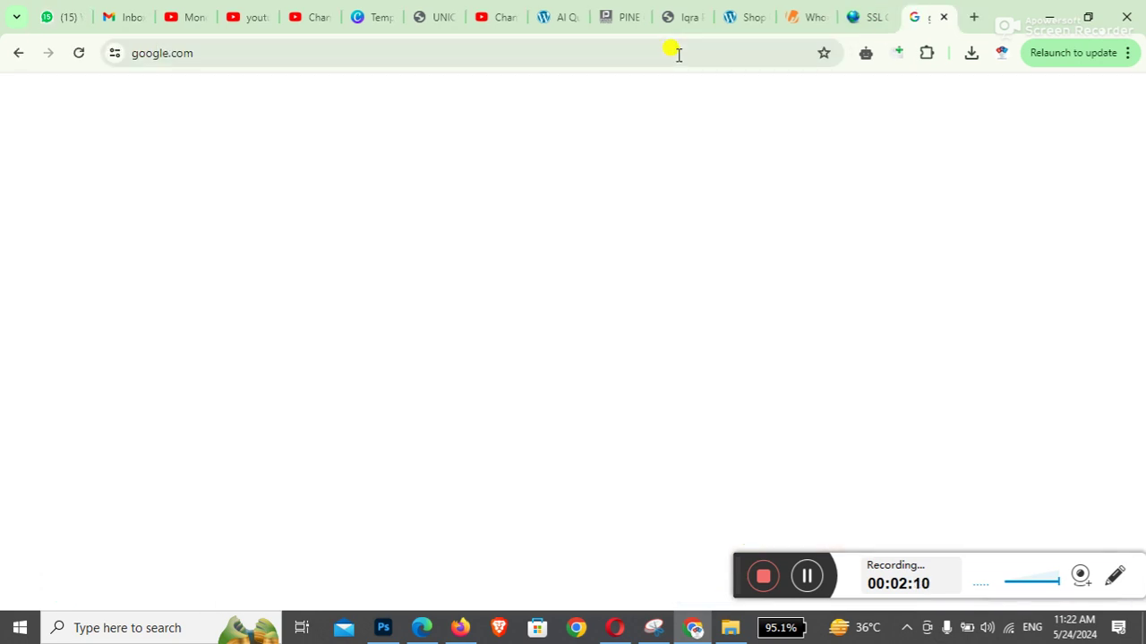
Search 'download winrar', browse the WinRAR 7.01 download page, then show the desktop
type("download")
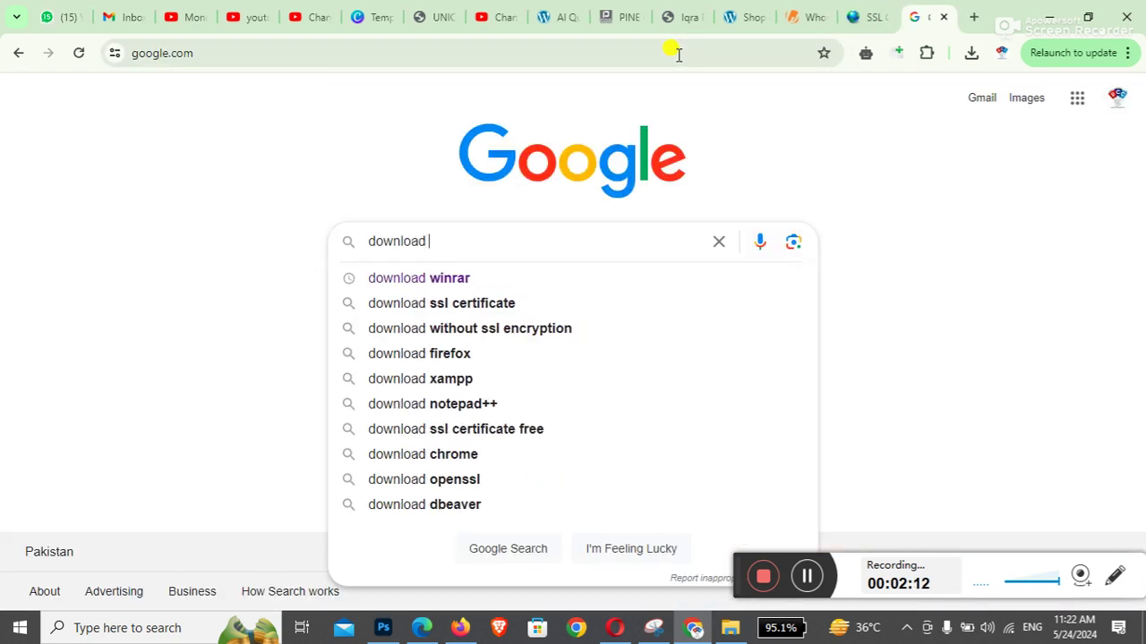
key("Down")
key("Return")
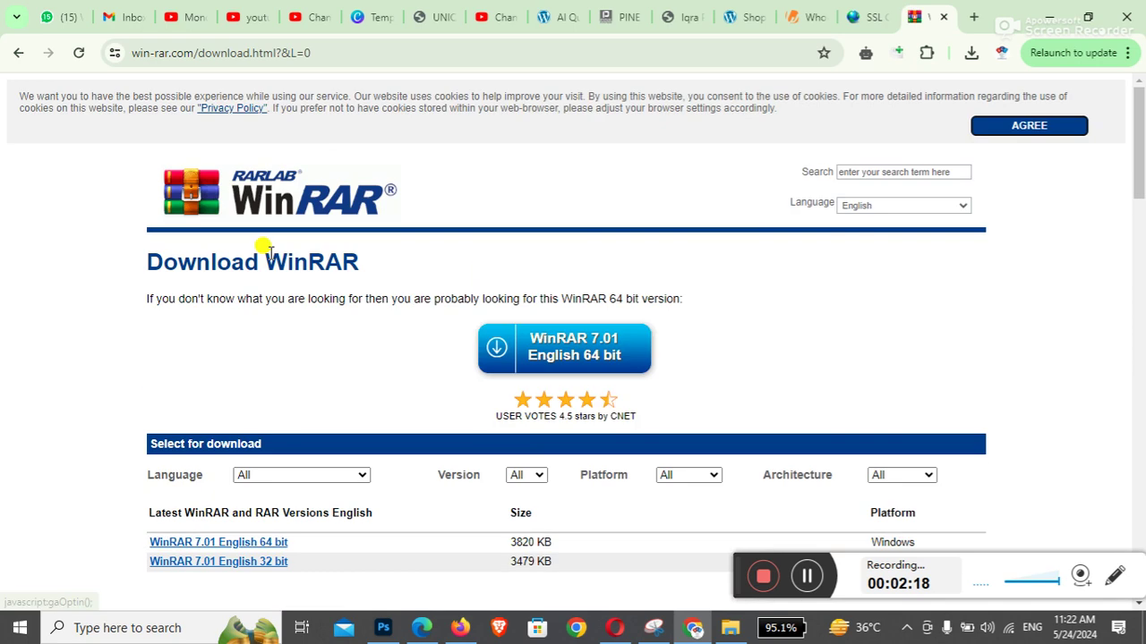
scroll(61, 454, "down", 3)
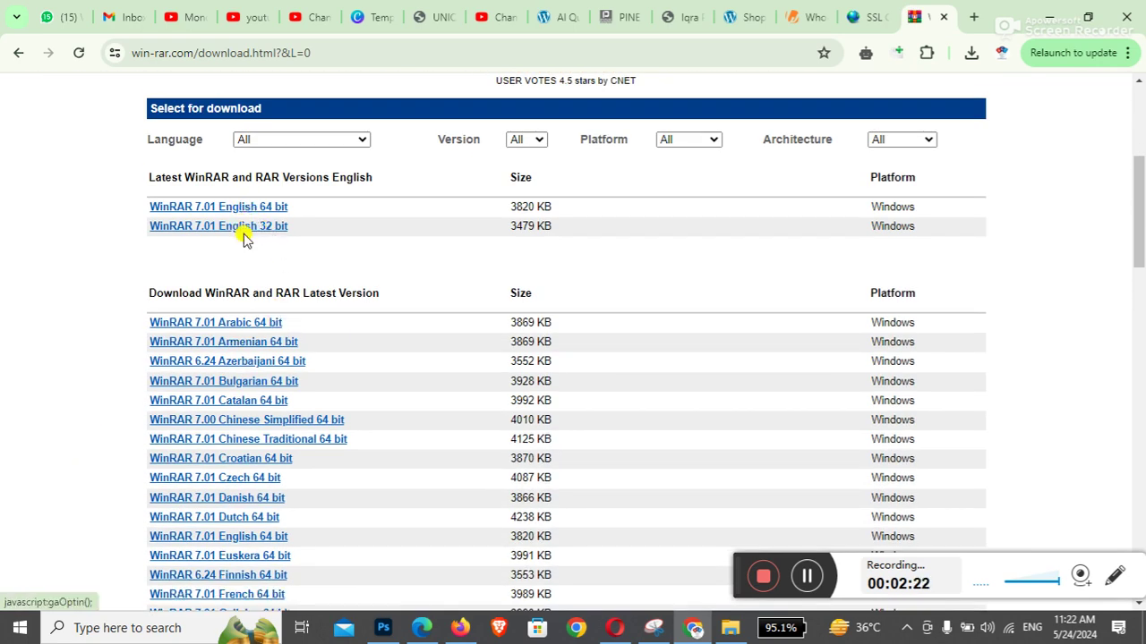
key("super+d")
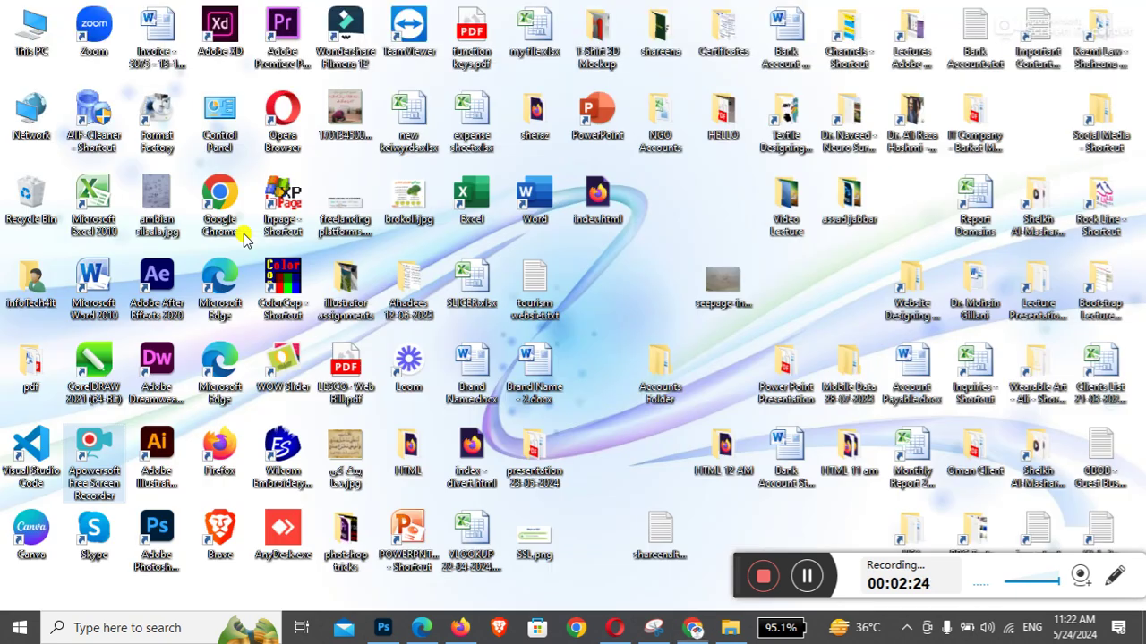
Check This PC's properties to confirm a 64-bit operating system
right_click(32, 34)
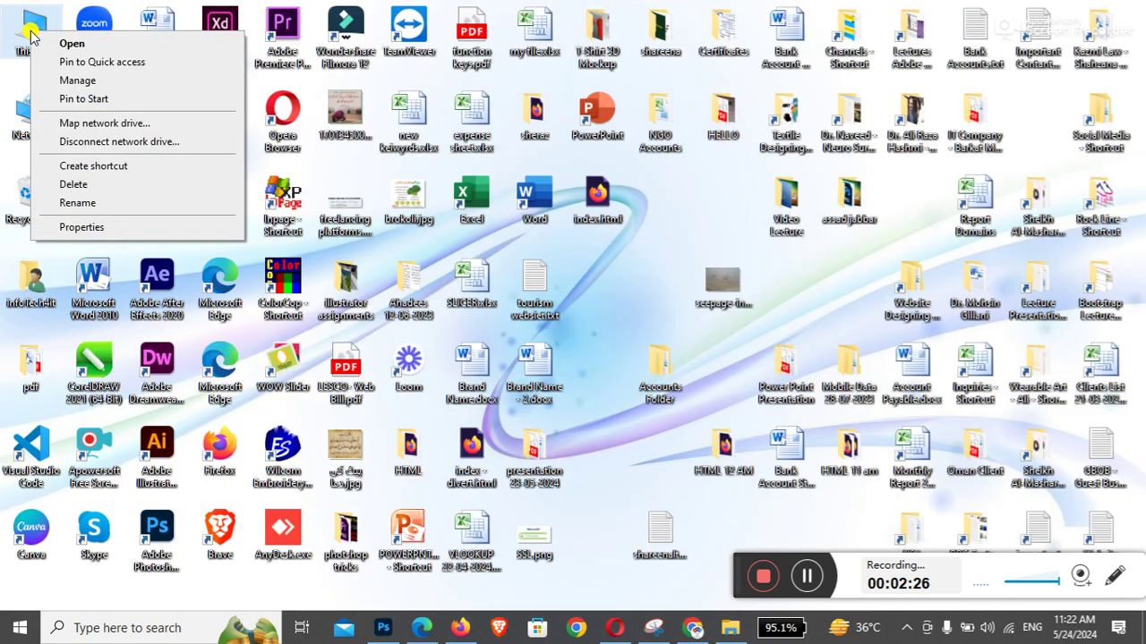
left_click(97, 229)
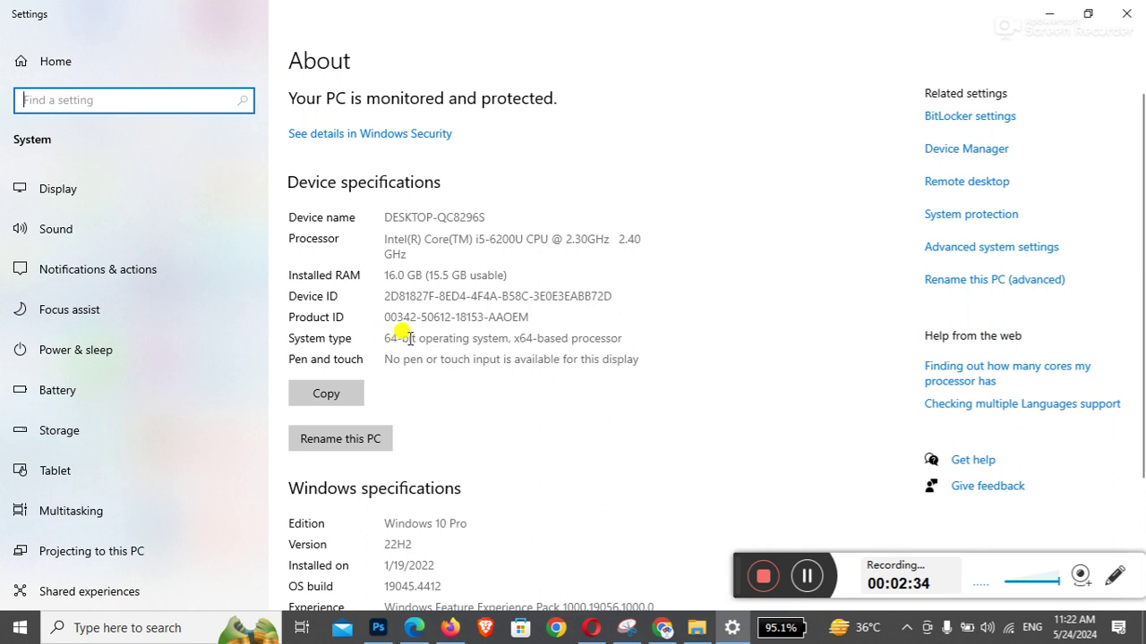
left_click(1127, 17)
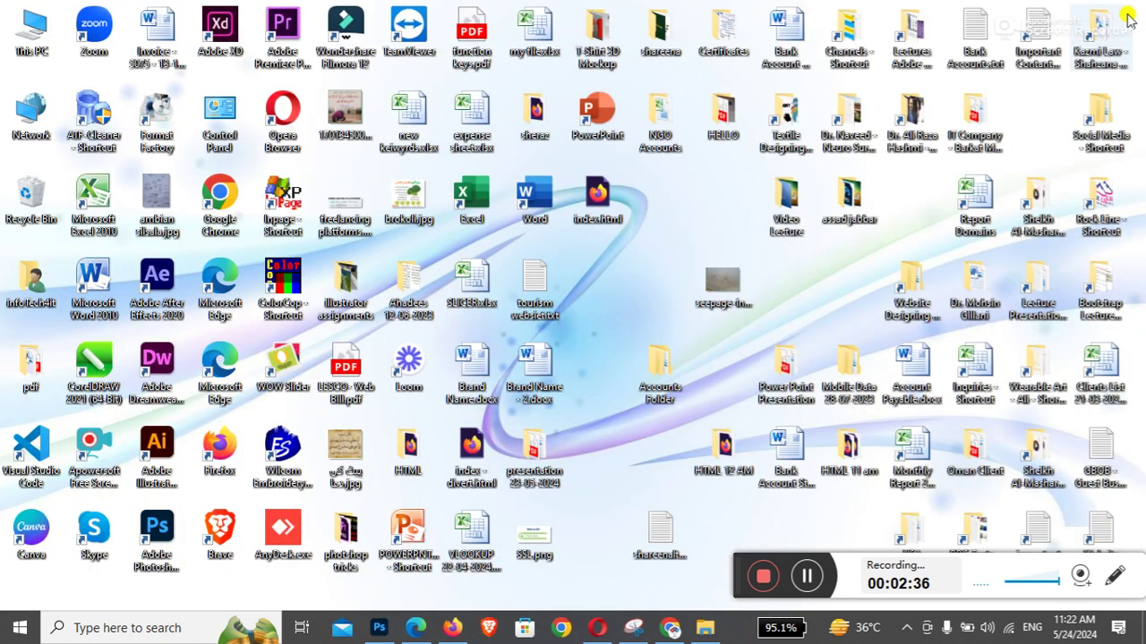
Close the WinRAR download tab, minimise Chrome, and return to the Accounts Work folder
key("alt+Tab")
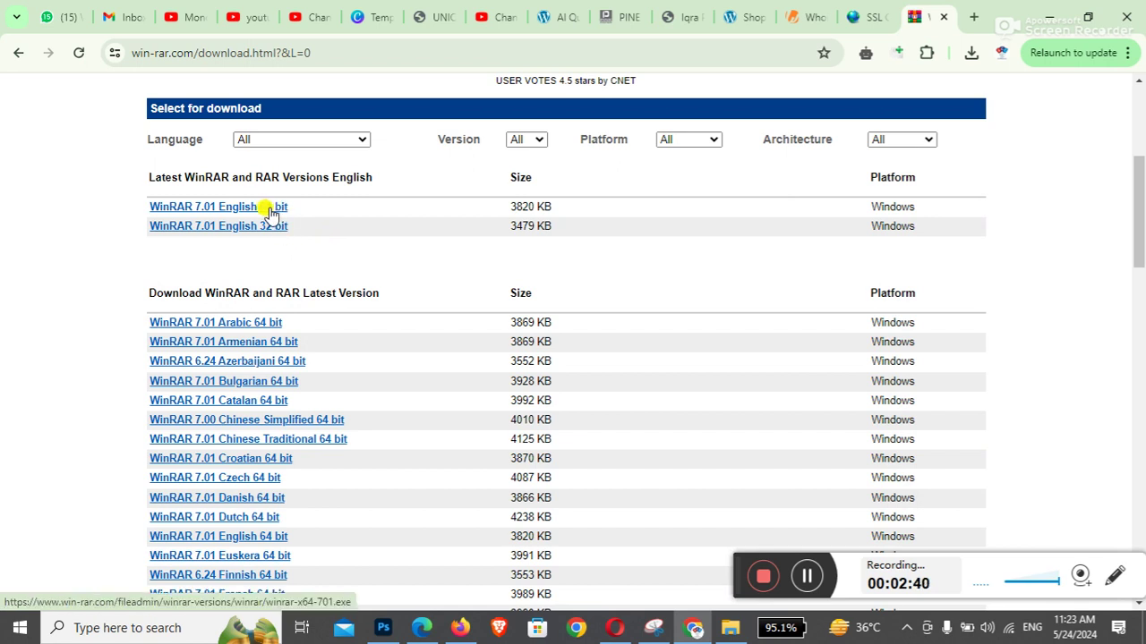
left_click(943, 16)
left_click(1052, 13)
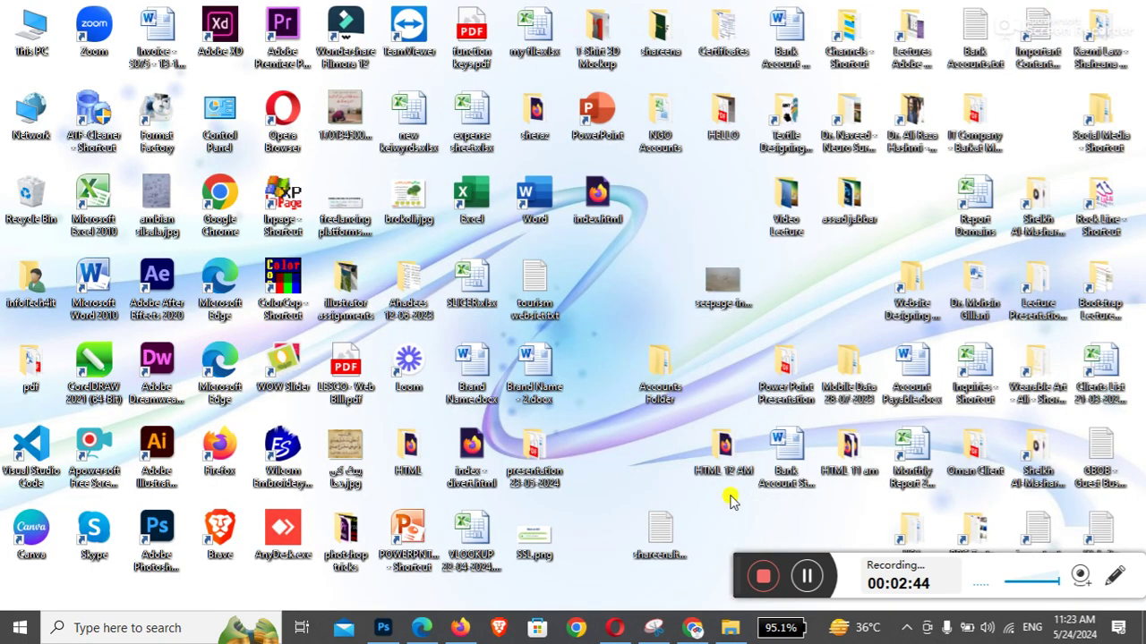
left_click(720, 634)
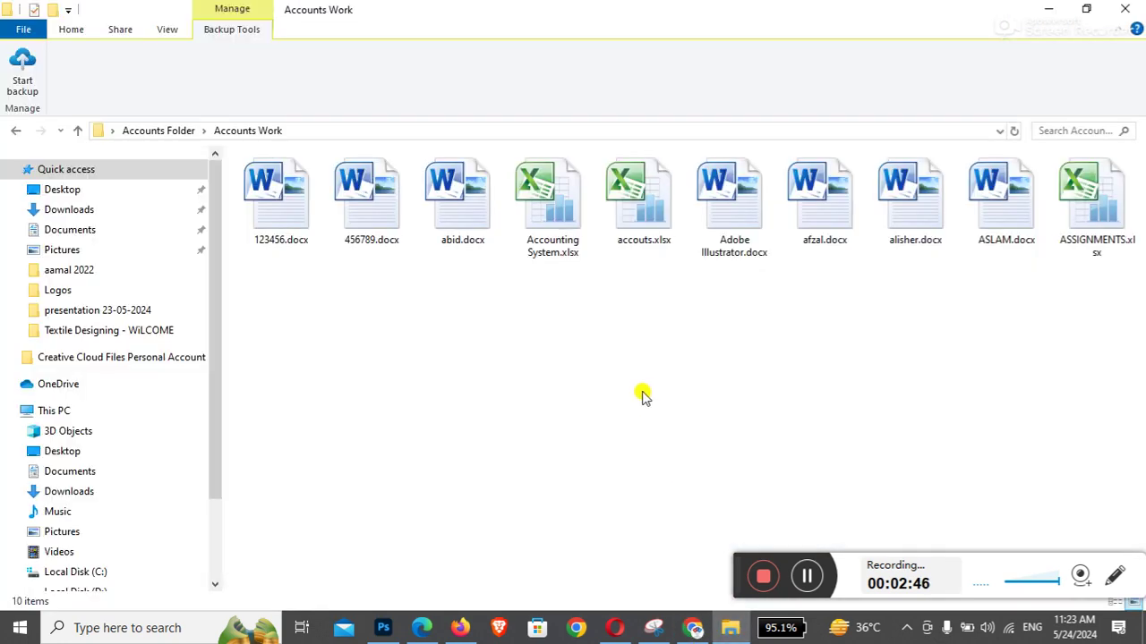
Select all ten Accounts Work files and choose WinRAR's 'Add to archive...'
key("ctrl+a")
right_click(553, 218)
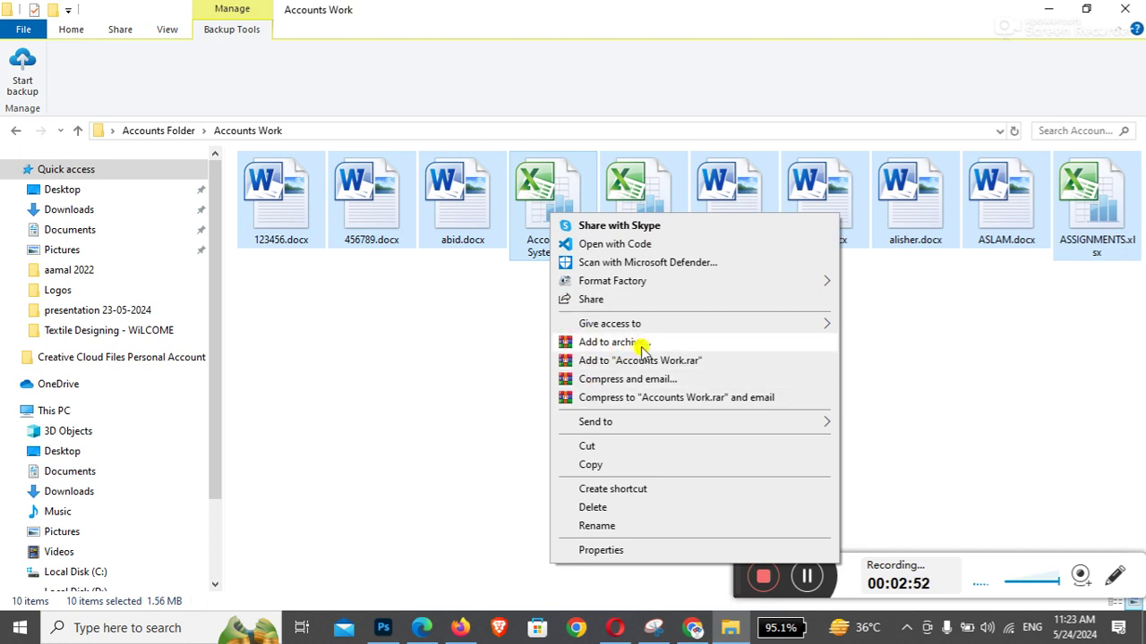
left_click(499, 338)
key("ctrl+a")
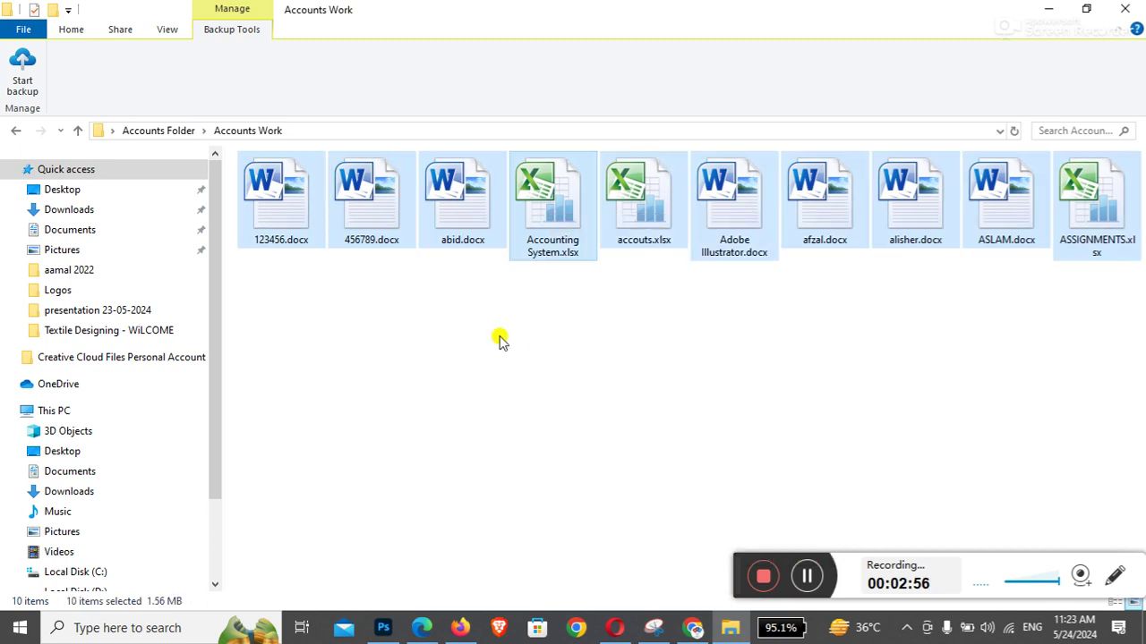
right_click(549, 196)
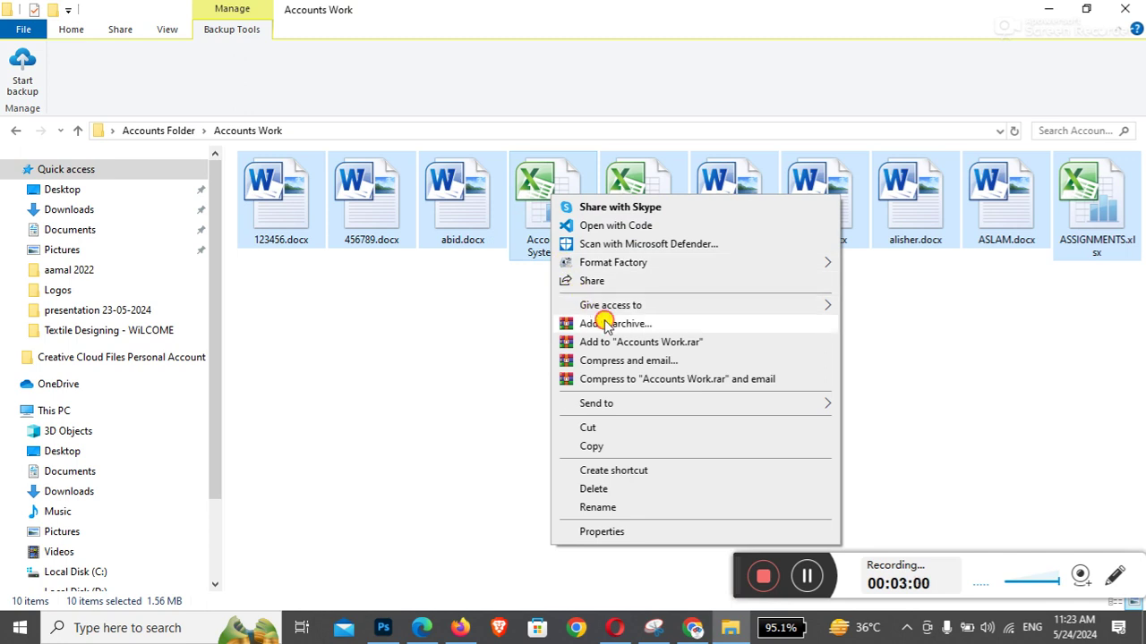
left_click(606, 324)
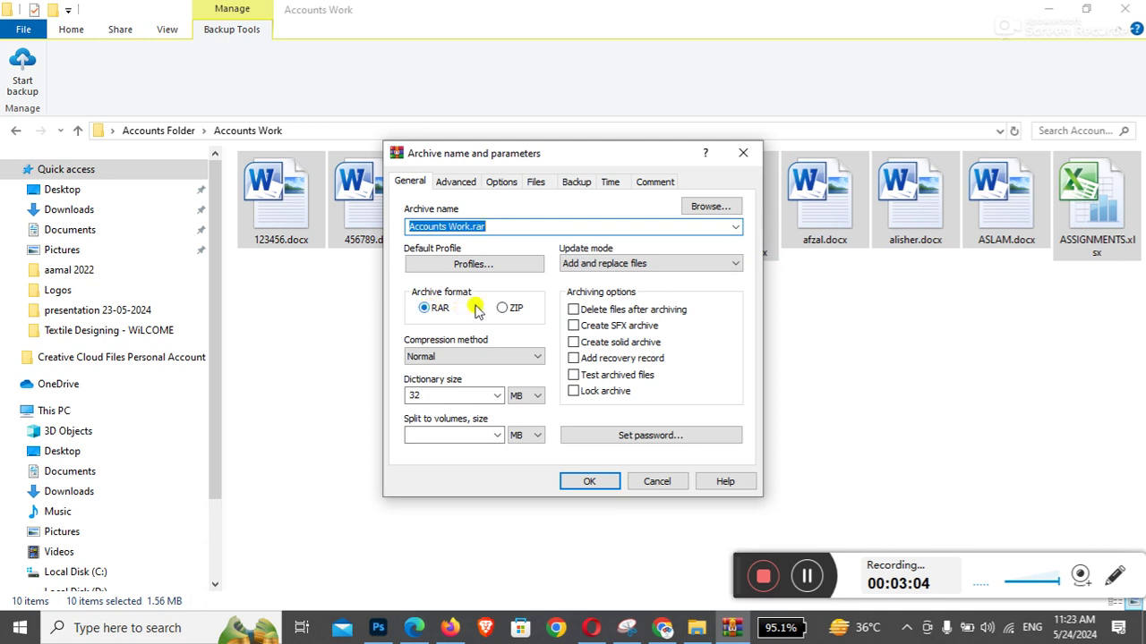
Choose ZIP format, set and confirm an archive password, and create Accounts Work.zip
left_click(505, 308)
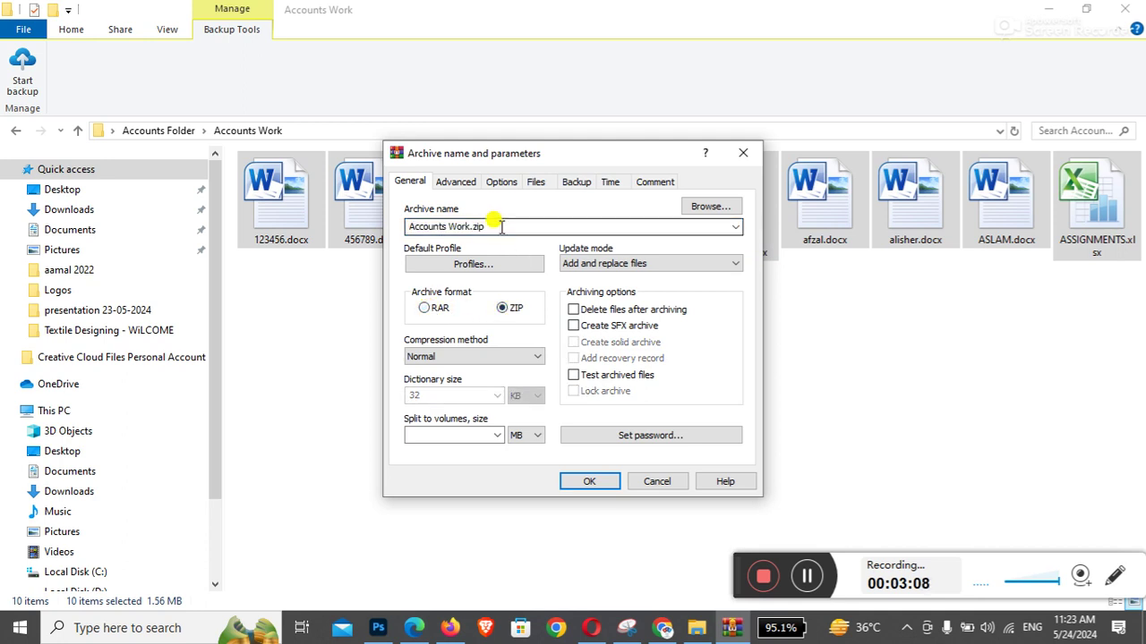
left_click(648, 436)
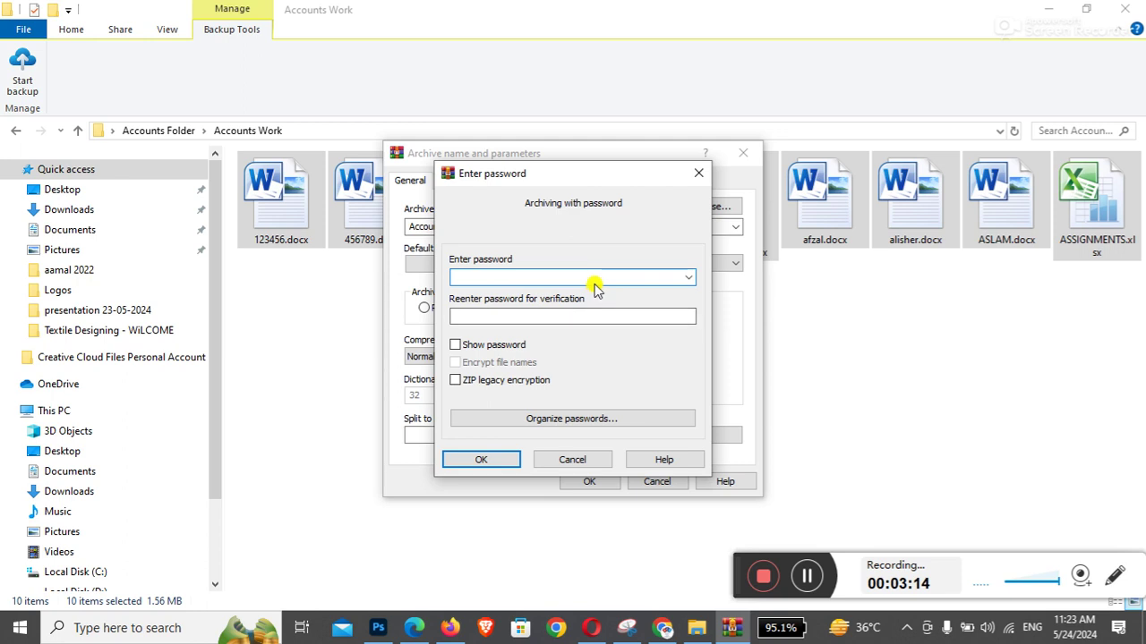
left_click(456, 345)
left_click(456, 345)
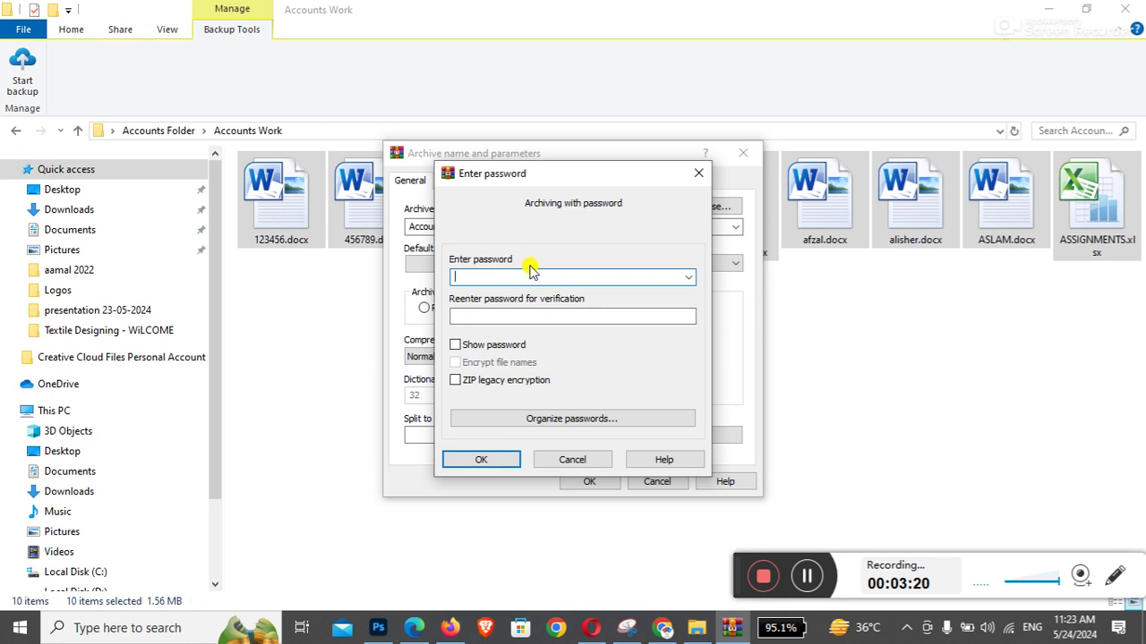
key("Tab")
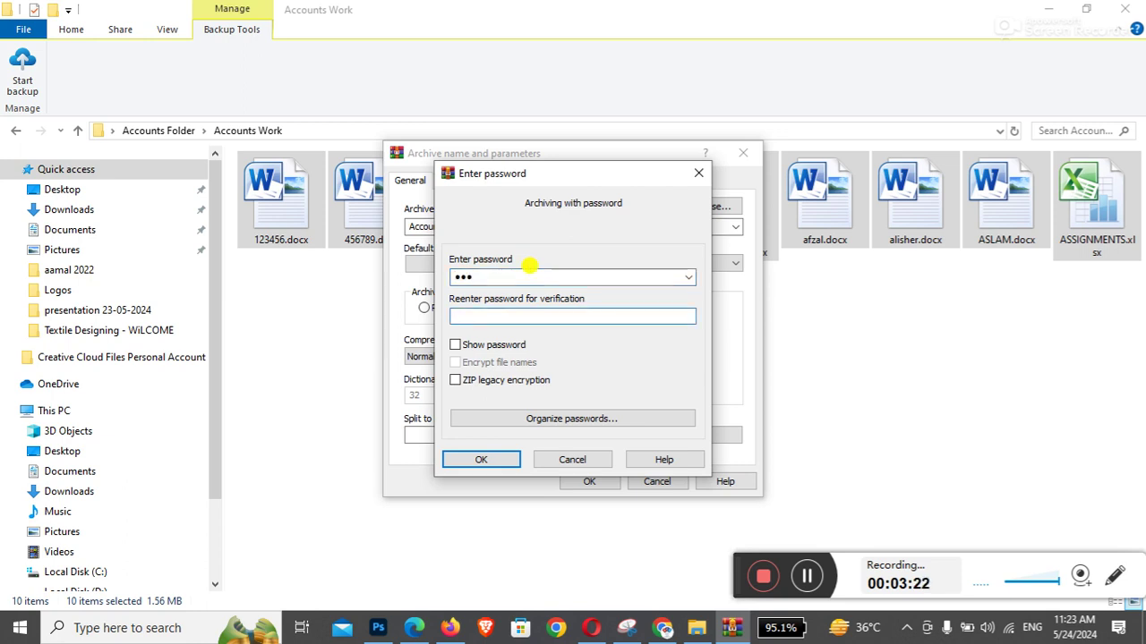
left_click(507, 461)
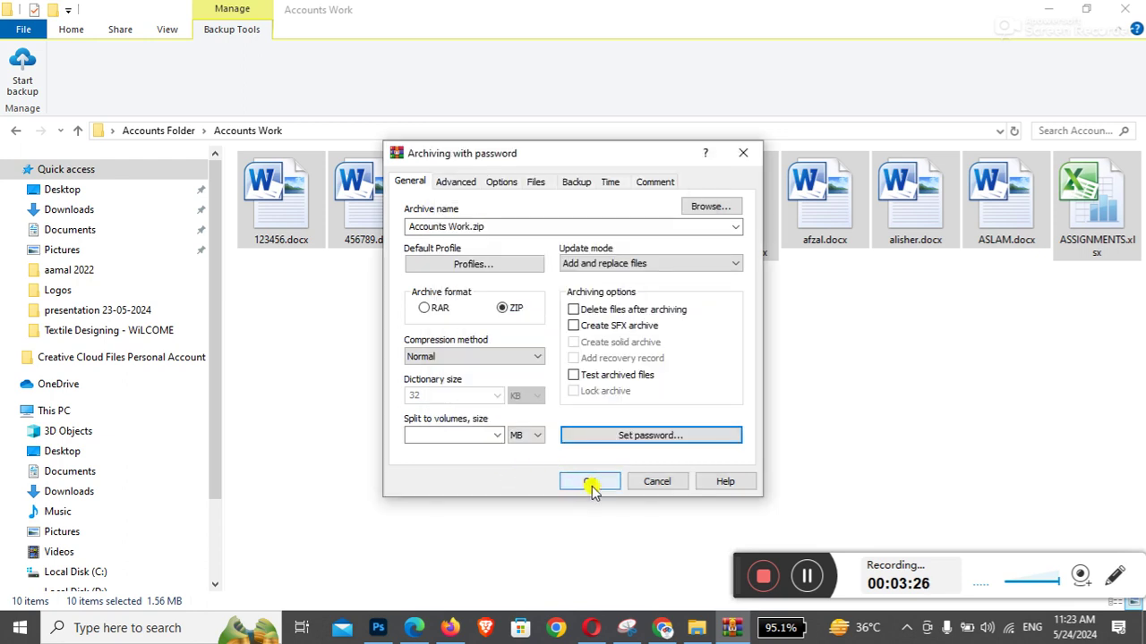
left_click(591, 485)
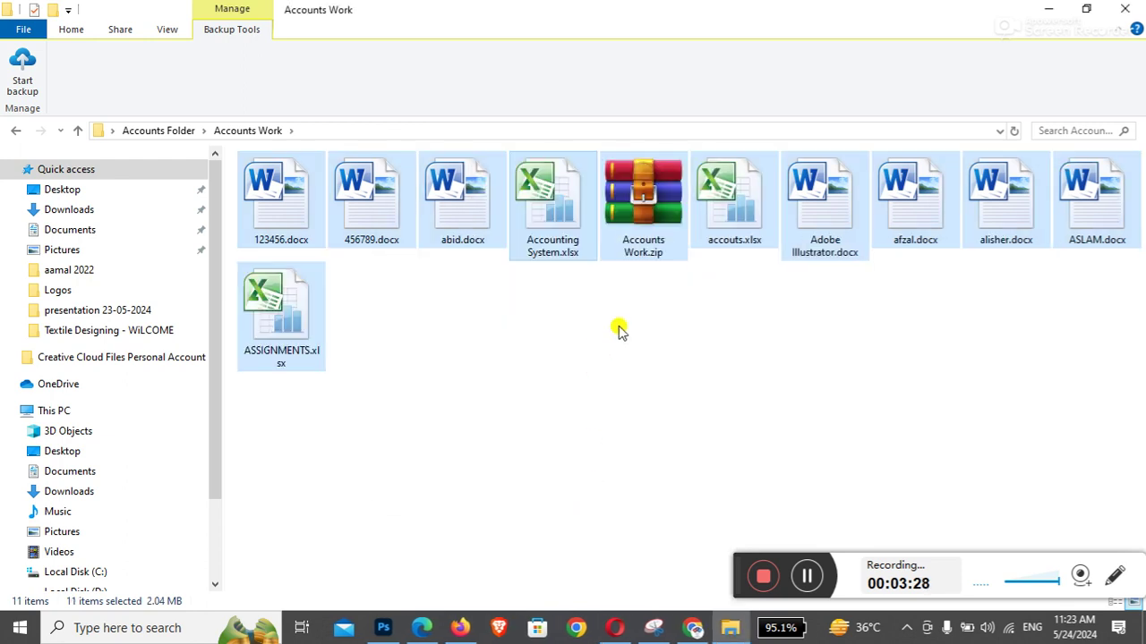
Extract Accounts Work.zip over the existing files, entering the archive password when prompted
left_click(619, 328)
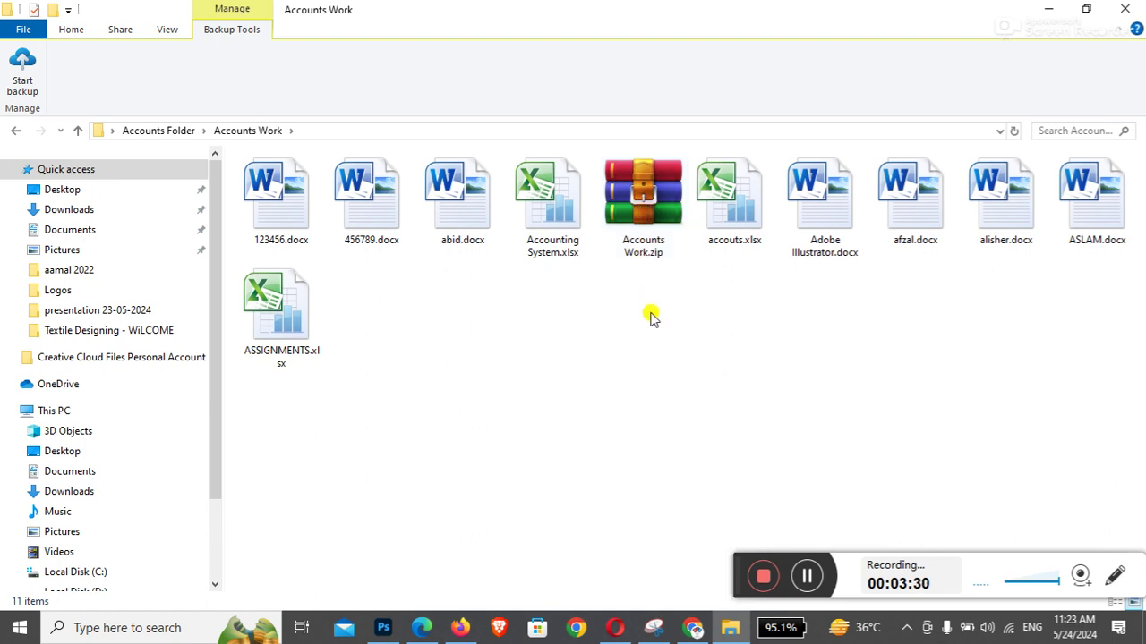
right_click(644, 184)
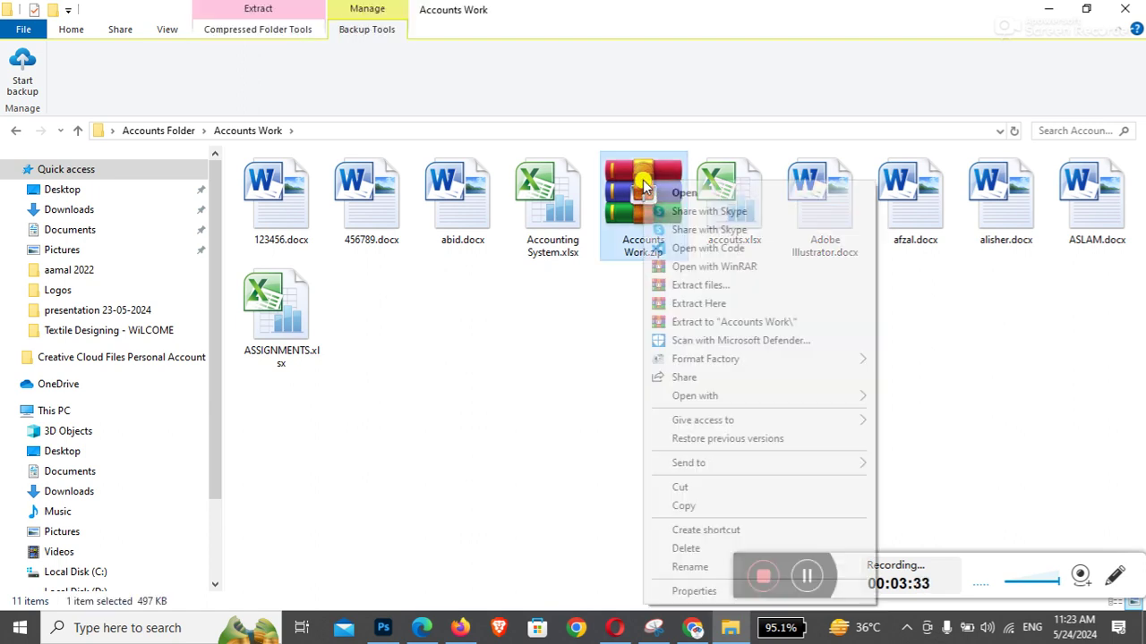
left_click(698, 305)
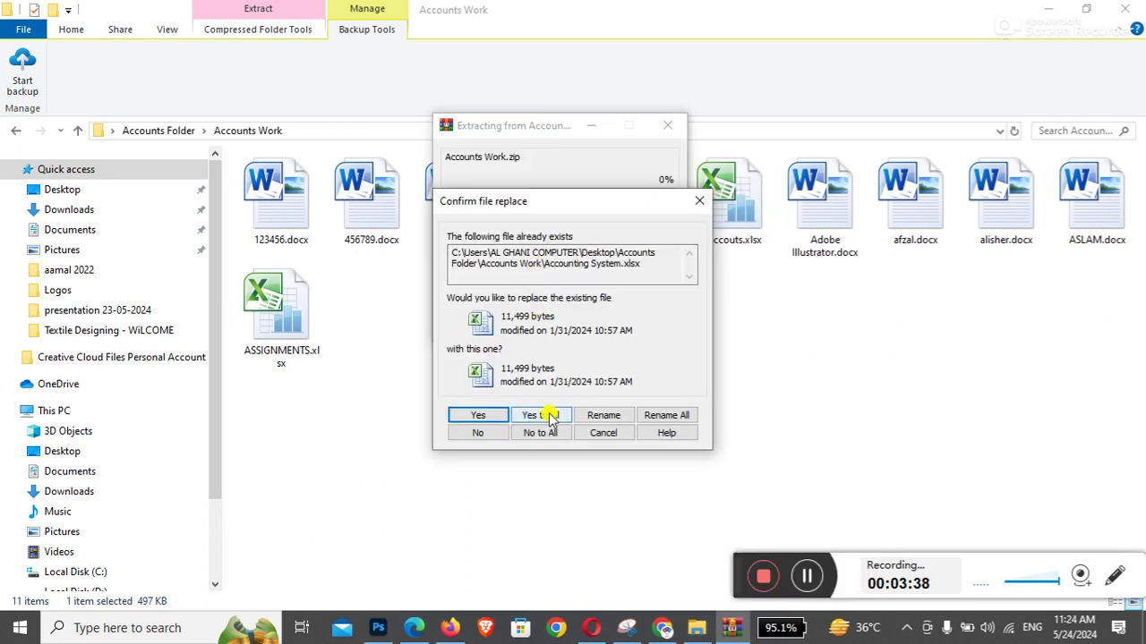
left_click(550, 414)
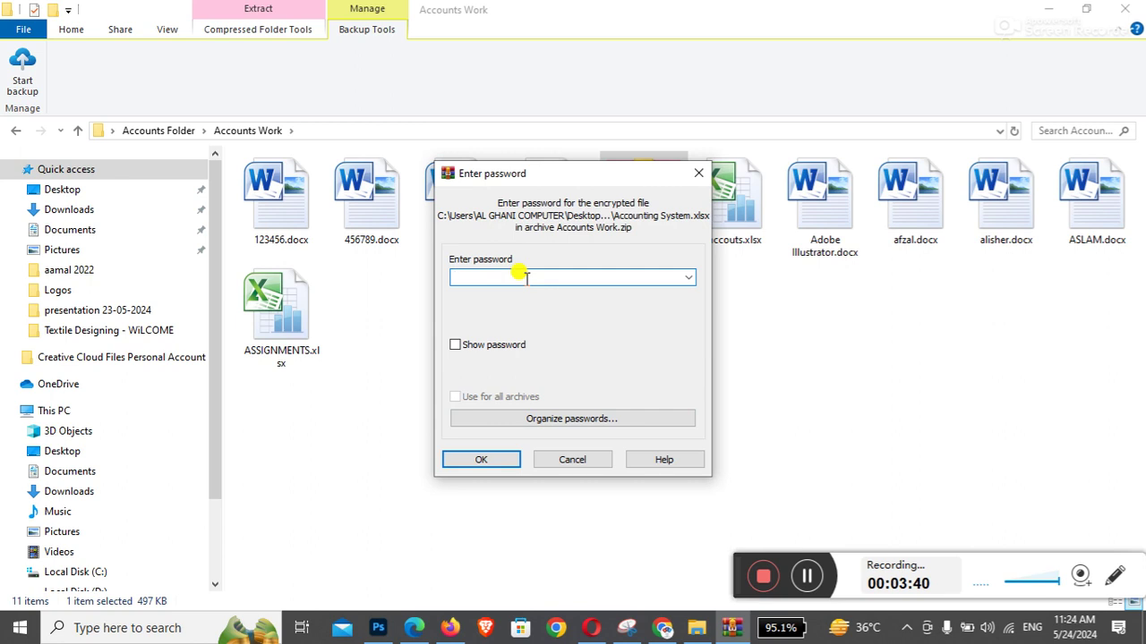
type("12345")
key("Return")
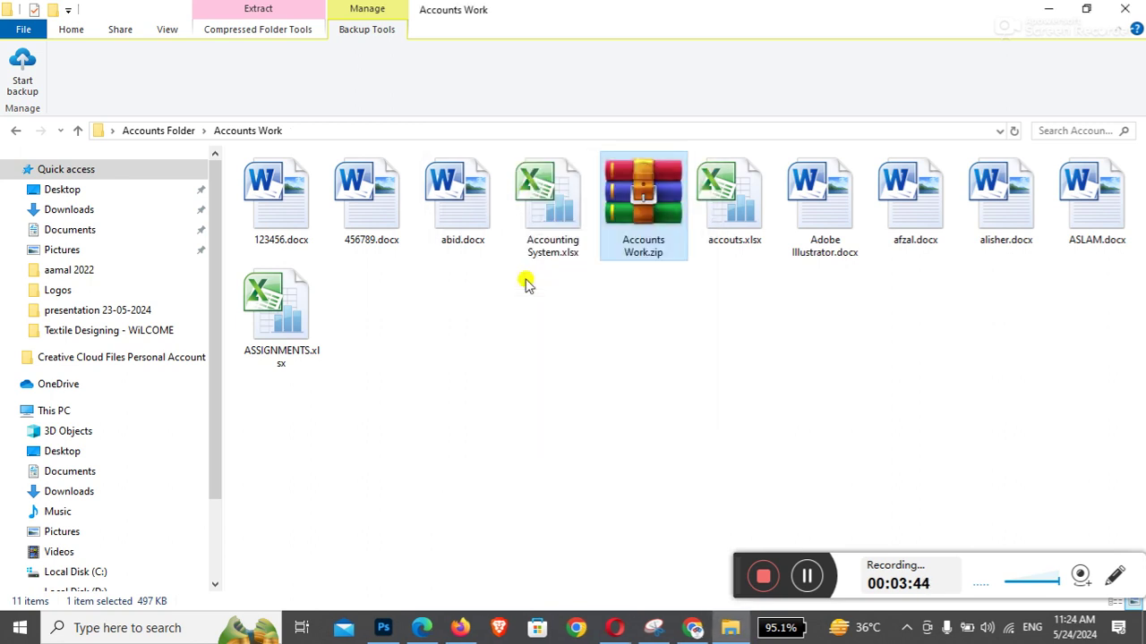
left_click(526, 283)
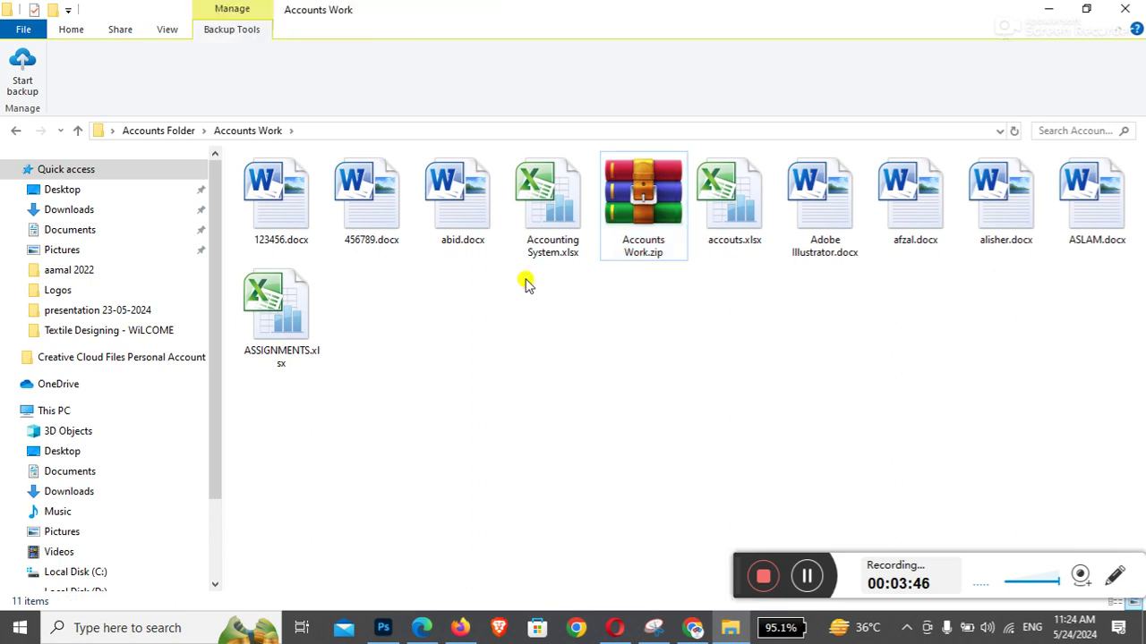